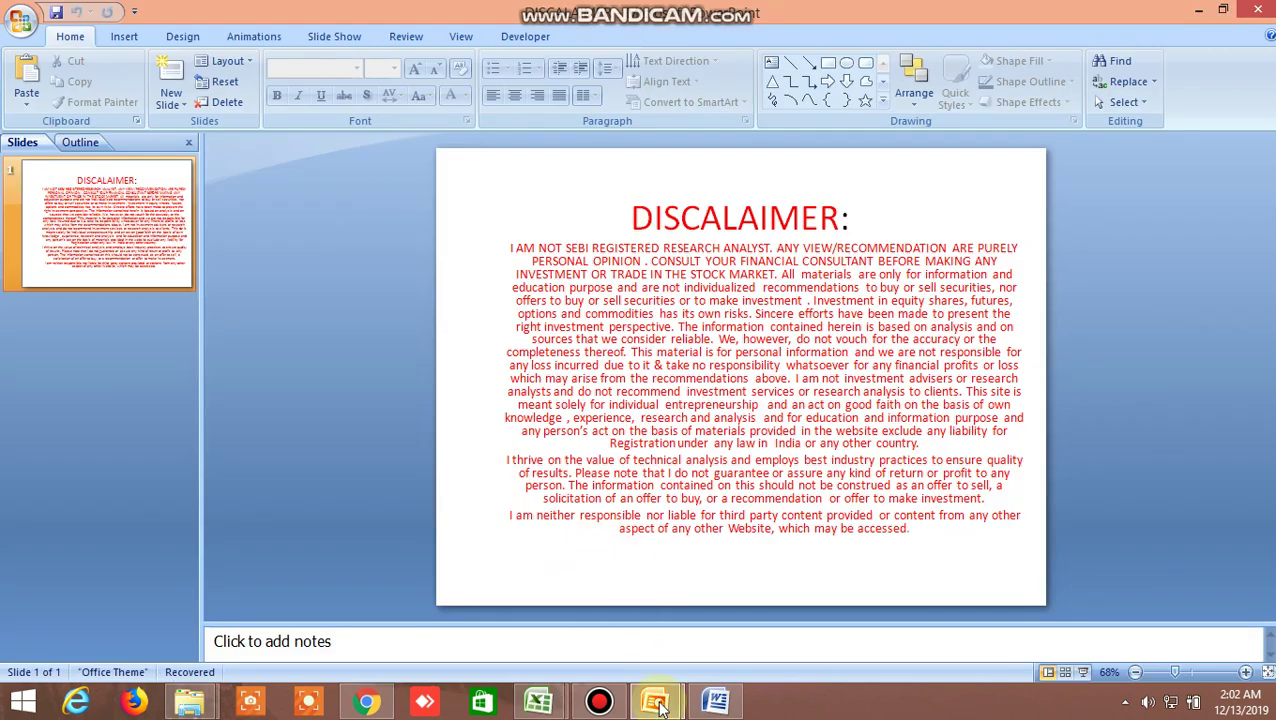
Step: Bring up the "SAFE STOCK TRADING AND INVESTMENT" presentation in PowerPoint
{"action": "mouse_move", "coordinate": [657, 704]}
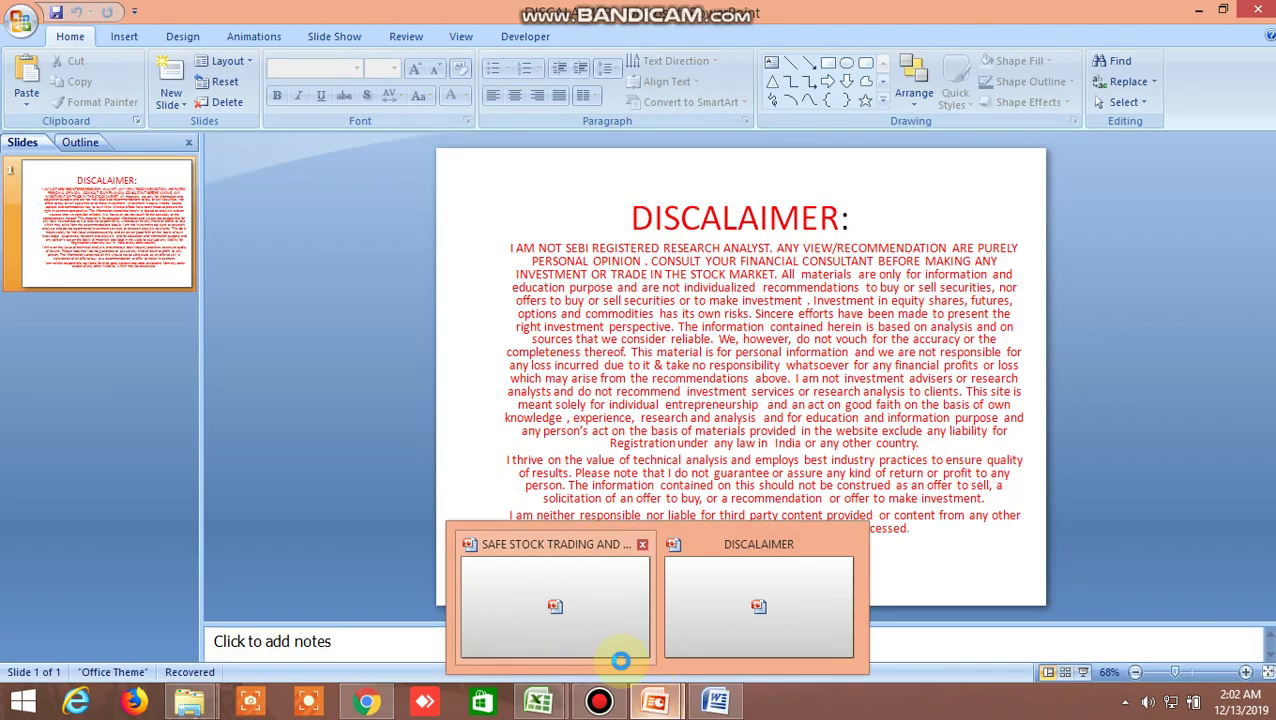
{"action": "left_click", "coordinate": [620, 660]}
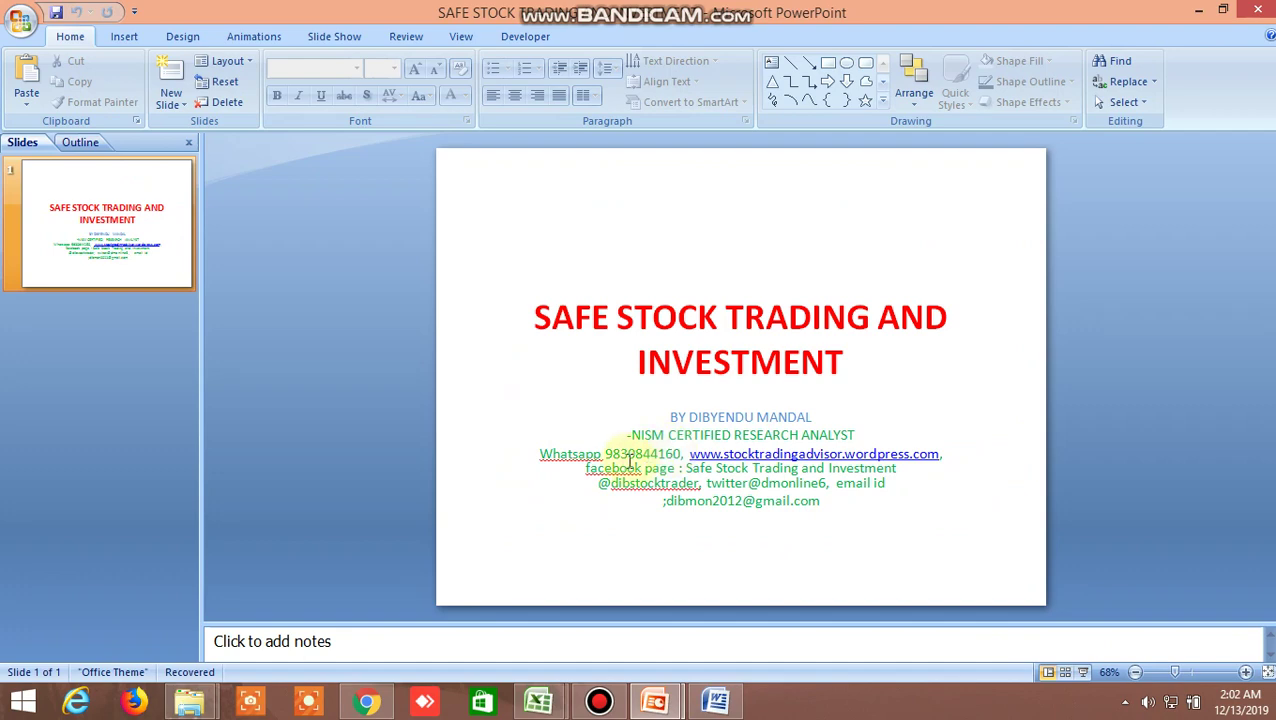
Step: Switch to WhatsApp in Chrome and review yesterday's and today's recommendations and shared files in the Safe trade group chat
{"action": "left_click", "coordinate": [378, 706]}
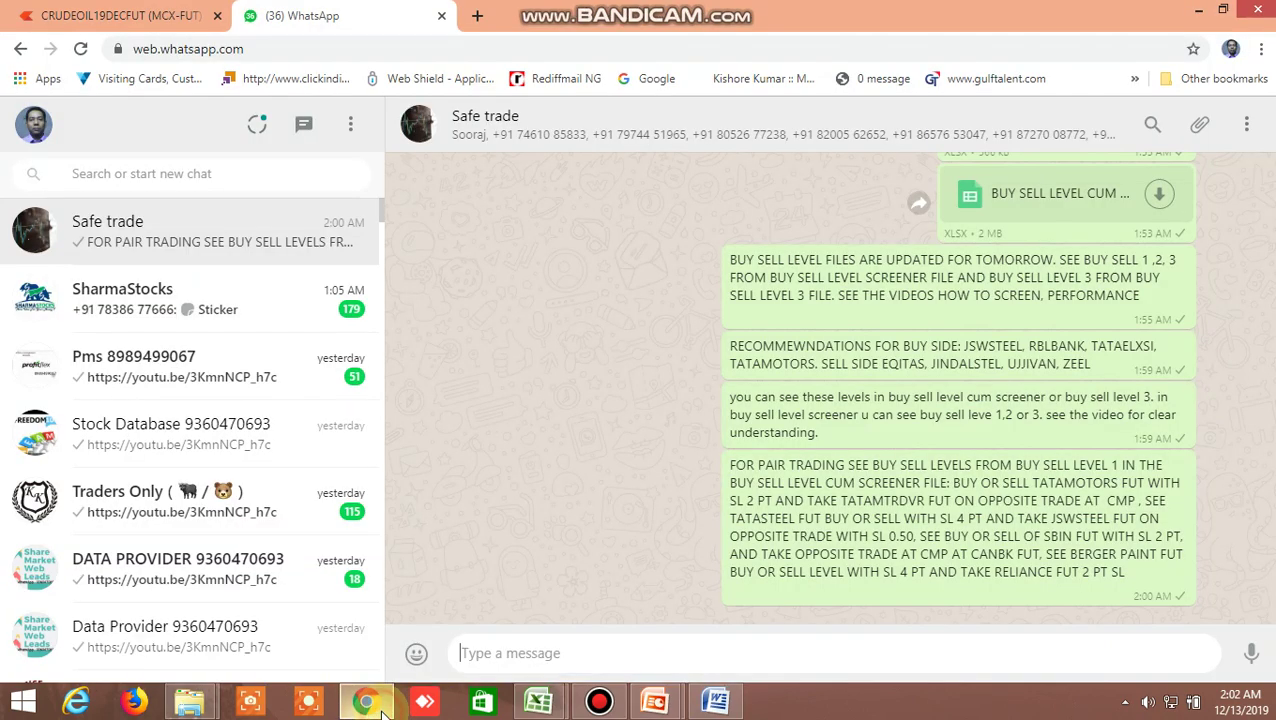
{"action": "left_click", "coordinate": [578, 485]}
{"action": "scroll", "coordinate": [612, 393], "scroll_direction": "up", "scroll_amount": 7}
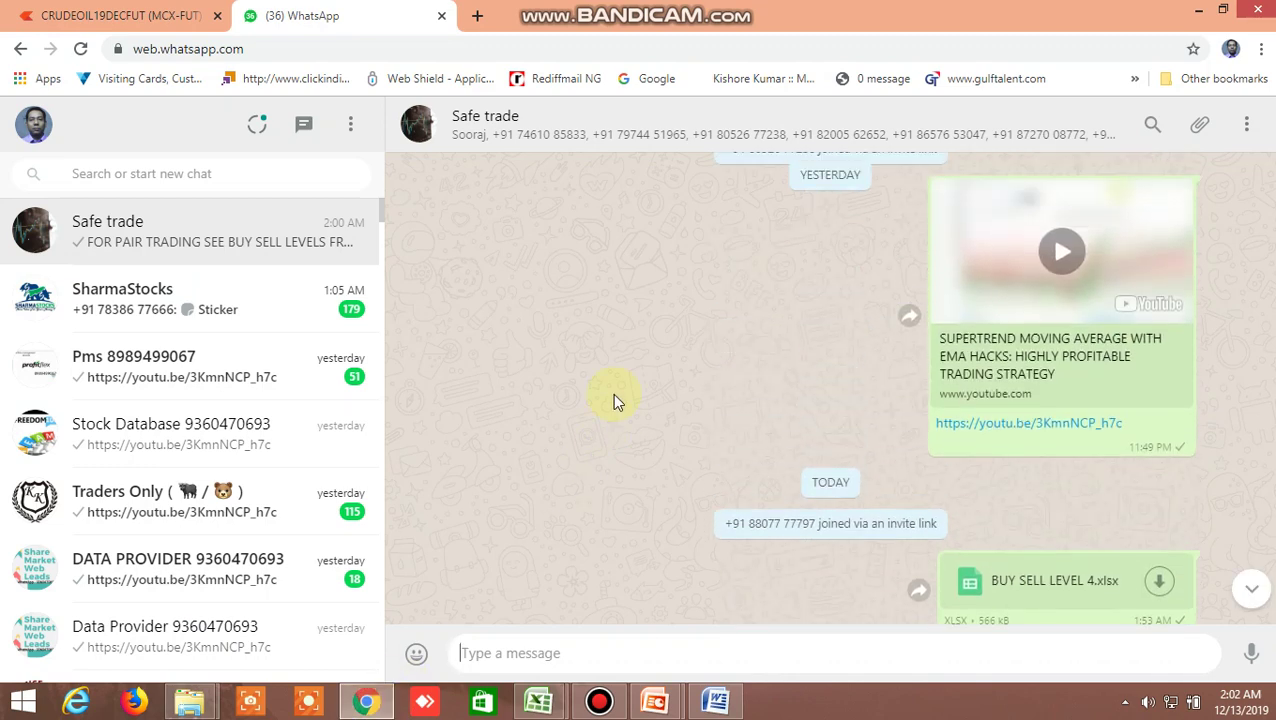
{"action": "scroll", "coordinate": [606, 391], "scroll_direction": "up", "scroll_amount": 3}
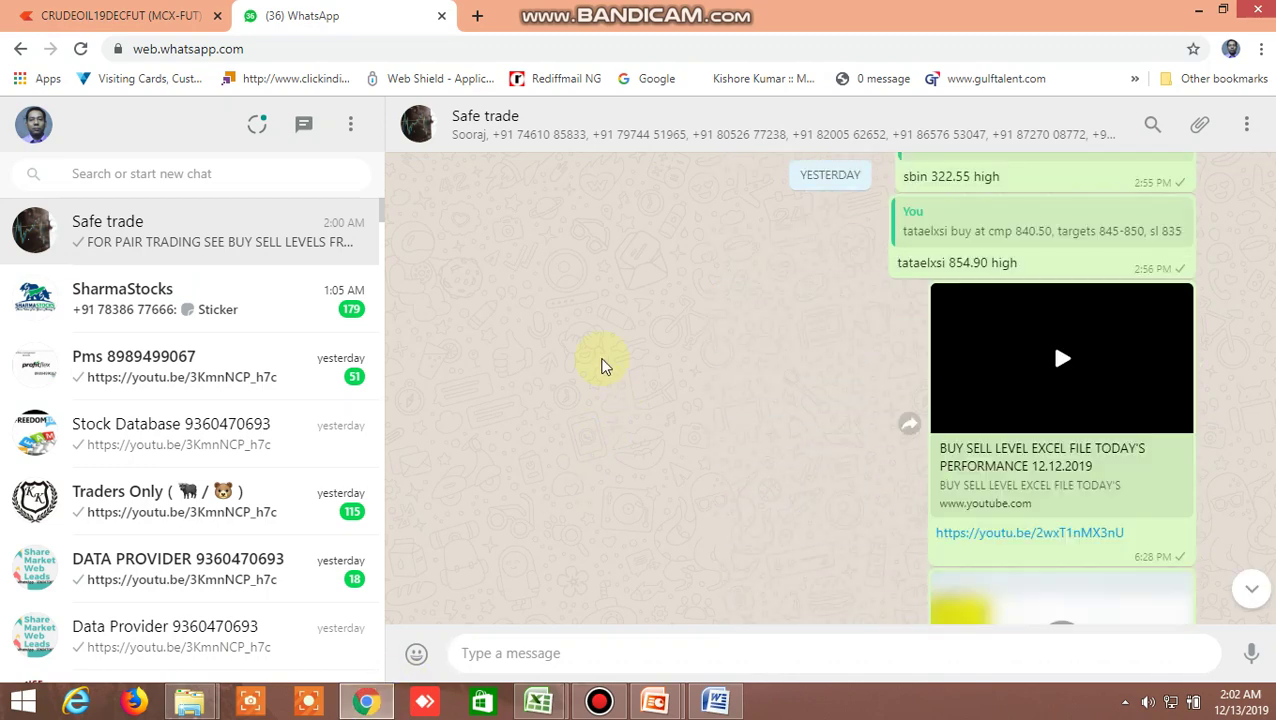
{"action": "scroll", "coordinate": [601, 366], "scroll_direction": "up", "scroll_amount": 5}
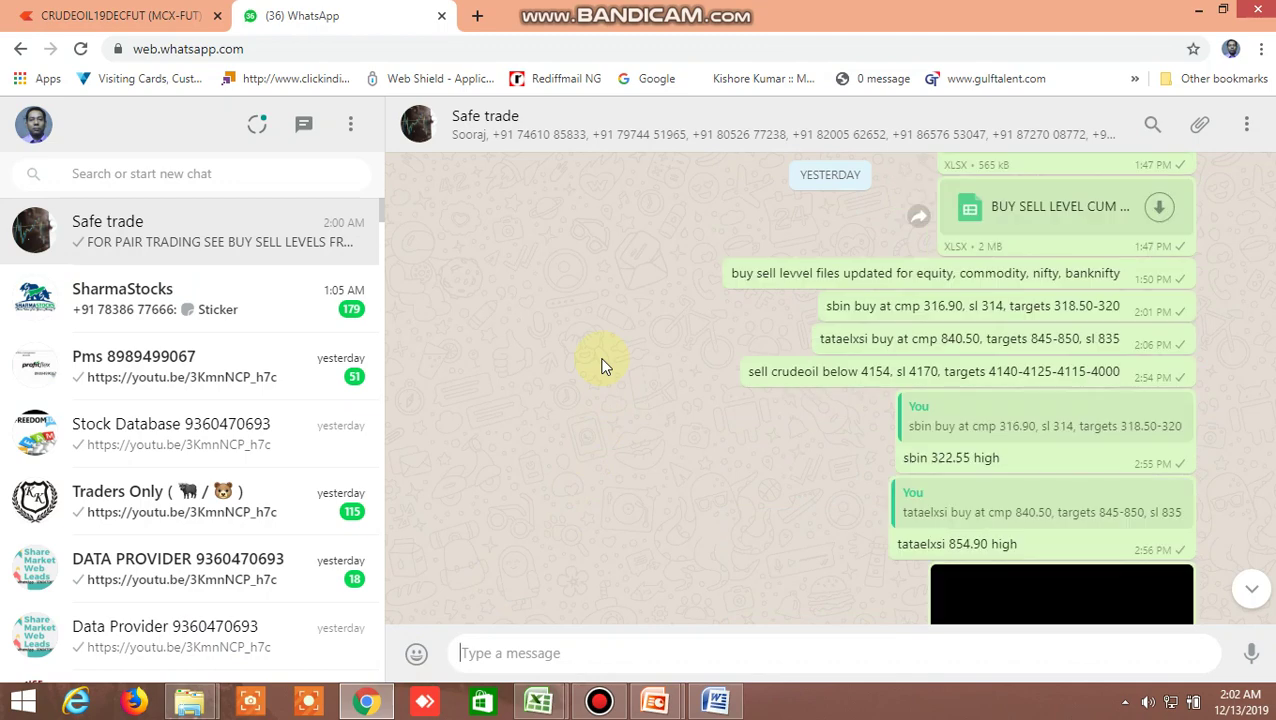
{"action": "scroll", "coordinate": [601, 369], "scroll_direction": "up", "scroll_amount": 2}
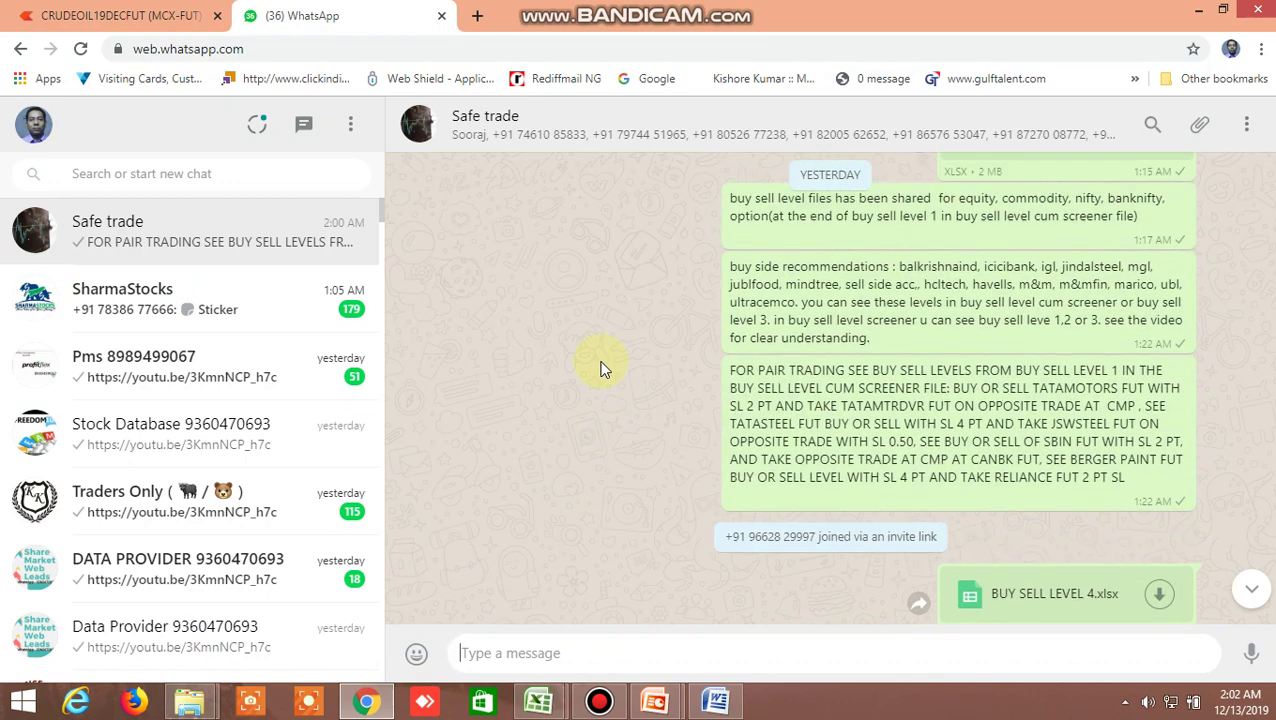
{"action": "scroll", "coordinate": [601, 369], "scroll_direction": "down", "scroll_amount": 10}
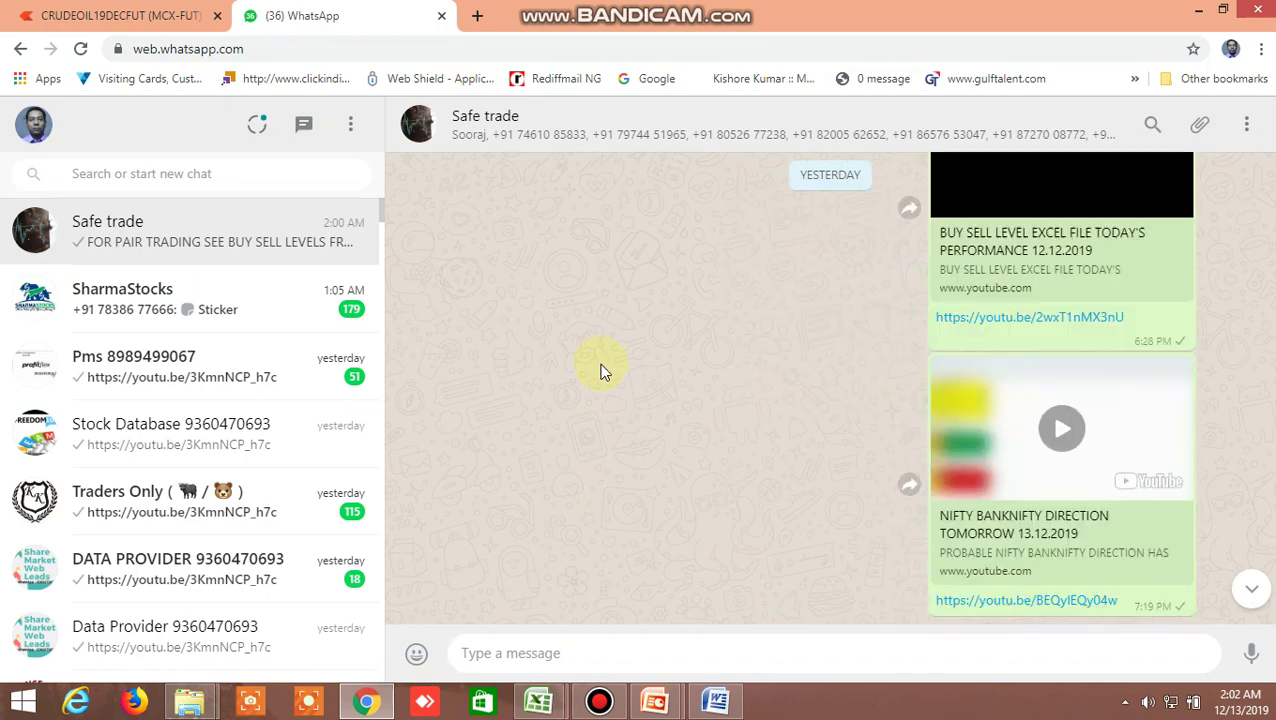
{"action": "scroll", "coordinate": [601, 369], "scroll_direction": "down", "scroll_amount": 6}
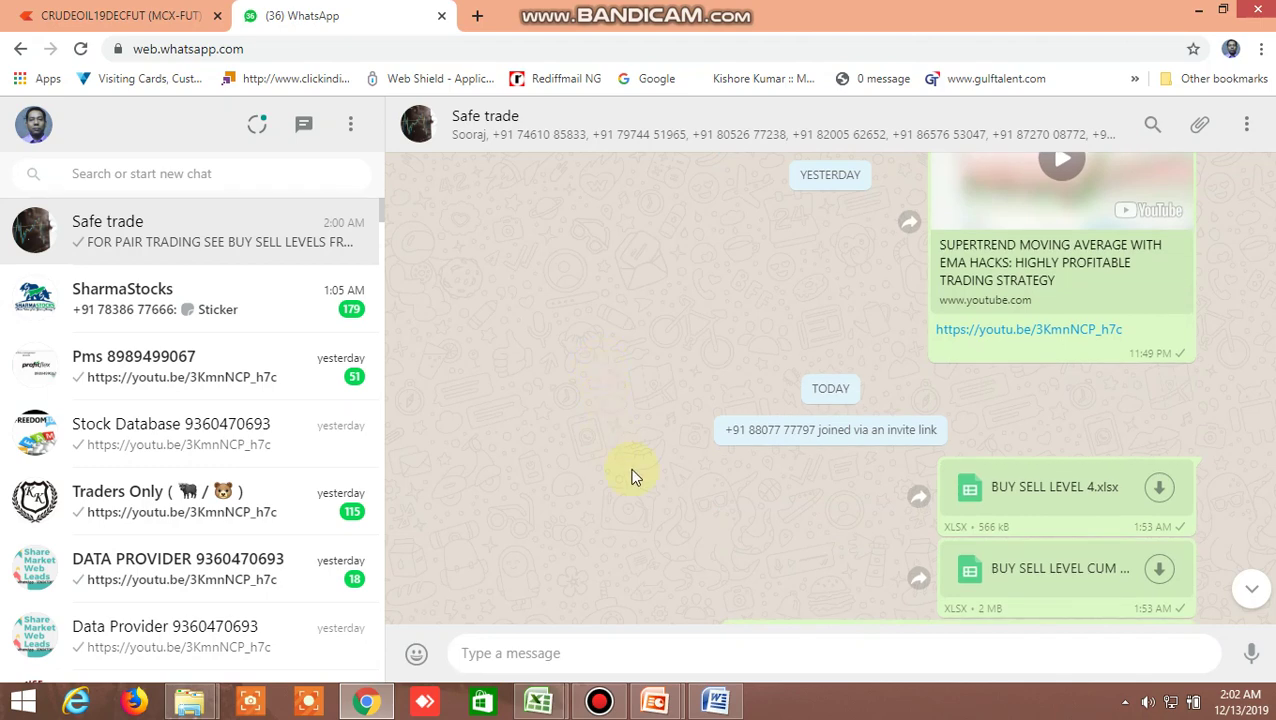
Step: Switch to the BUY SELL LEVEL CUM SCREENER workbook in Excel and examine the BUY SELL LEVELS 1 columns for the filtered stocks
{"action": "mouse_move", "coordinate": [545, 700]}
{"action": "left_click", "coordinate": [673, 610]}
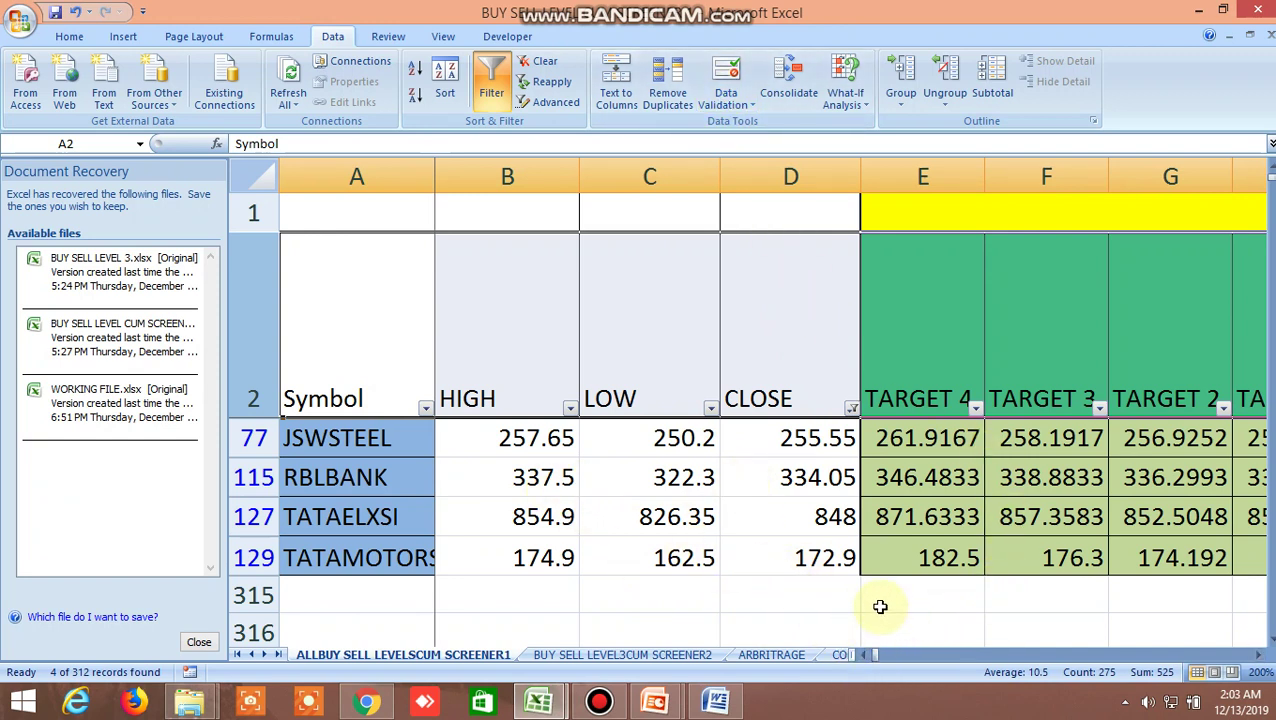
{"action": "left_click", "coordinate": [367, 702]}
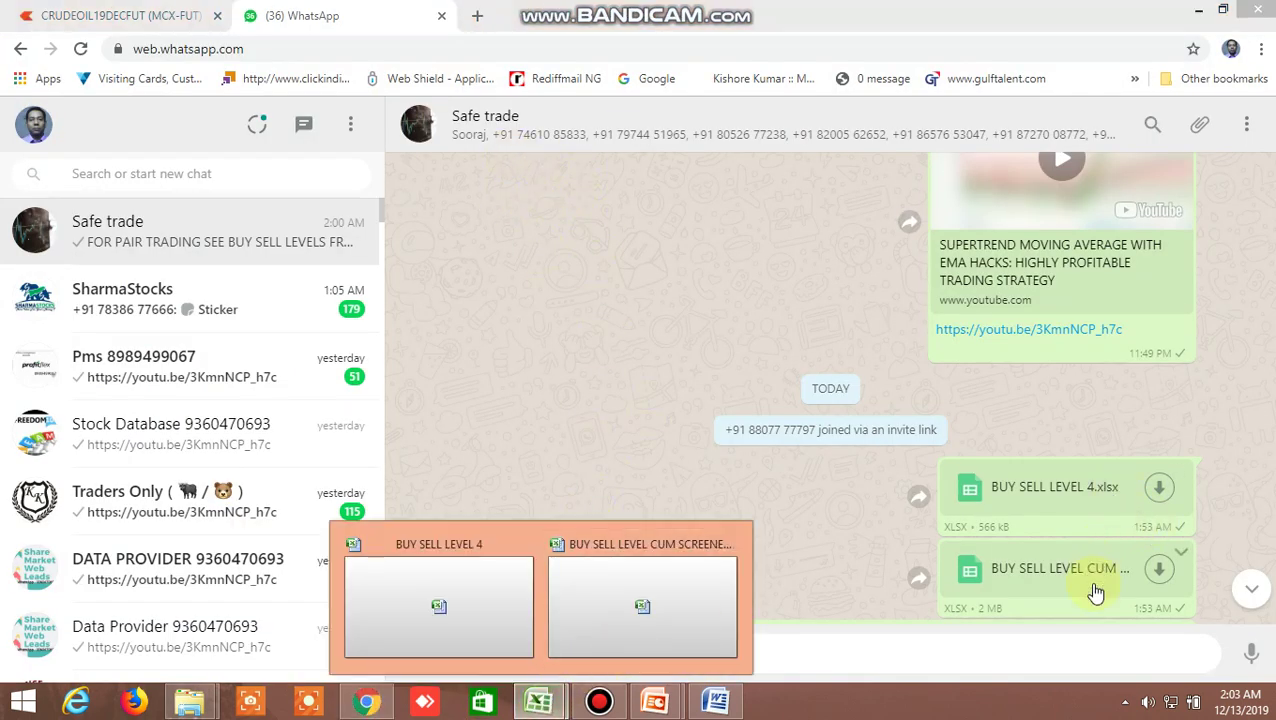
{"action": "left_click", "coordinate": [624, 588]}
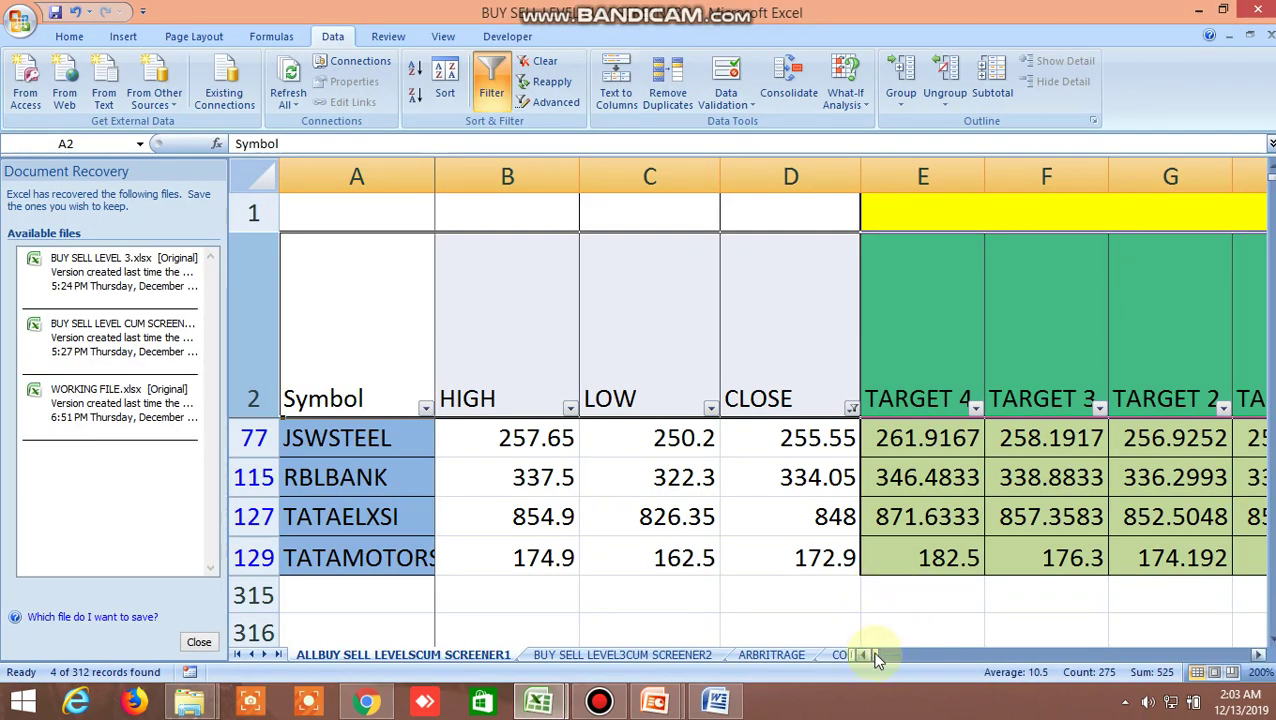
{"action": "mouse_move", "coordinate": [876, 657]}
{"action": "left_mouse_down"}
{"action": "mouse_move", "coordinate": [938, 665]}
{"action": "mouse_move", "coordinate": [897, 678]}
{"action": "mouse_move", "coordinate": [968, 662]}
{"action": "mouse_move", "coordinate": [879, 658]}
{"action": "left_mouse_up"}
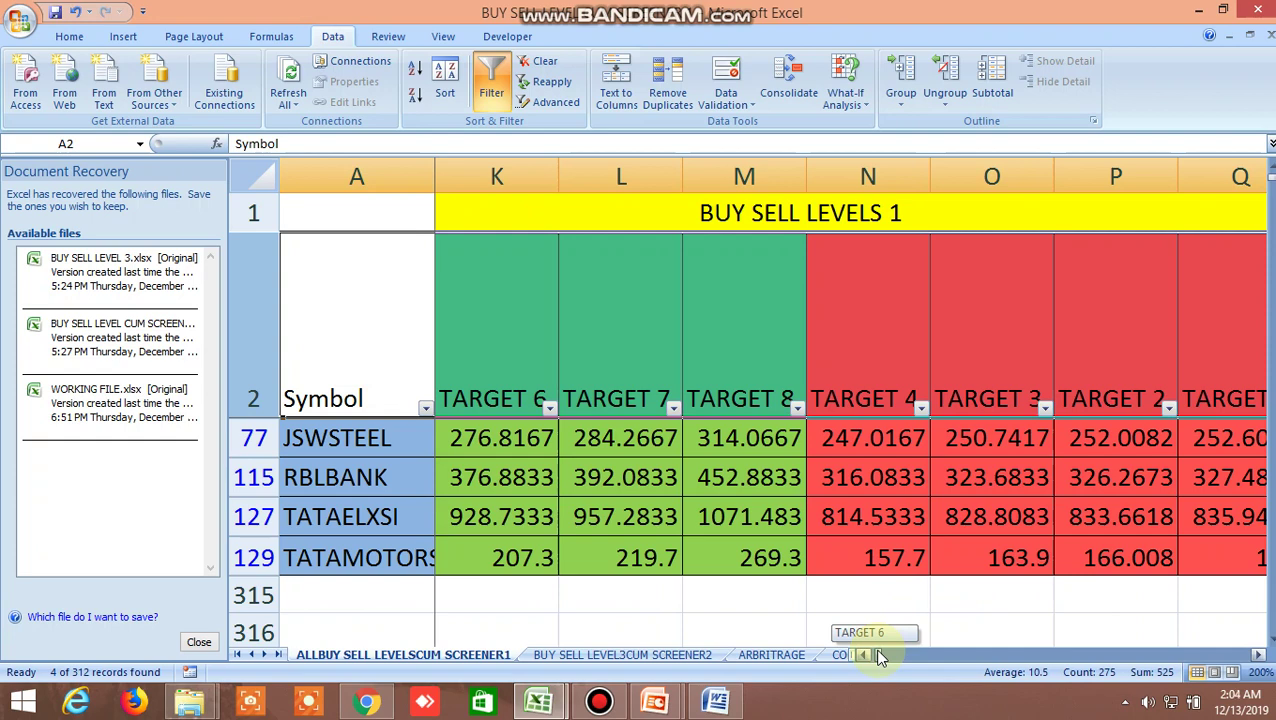
{"action": "left_click_drag", "start_coordinate": [879, 658], "coordinate": [873, 658]}
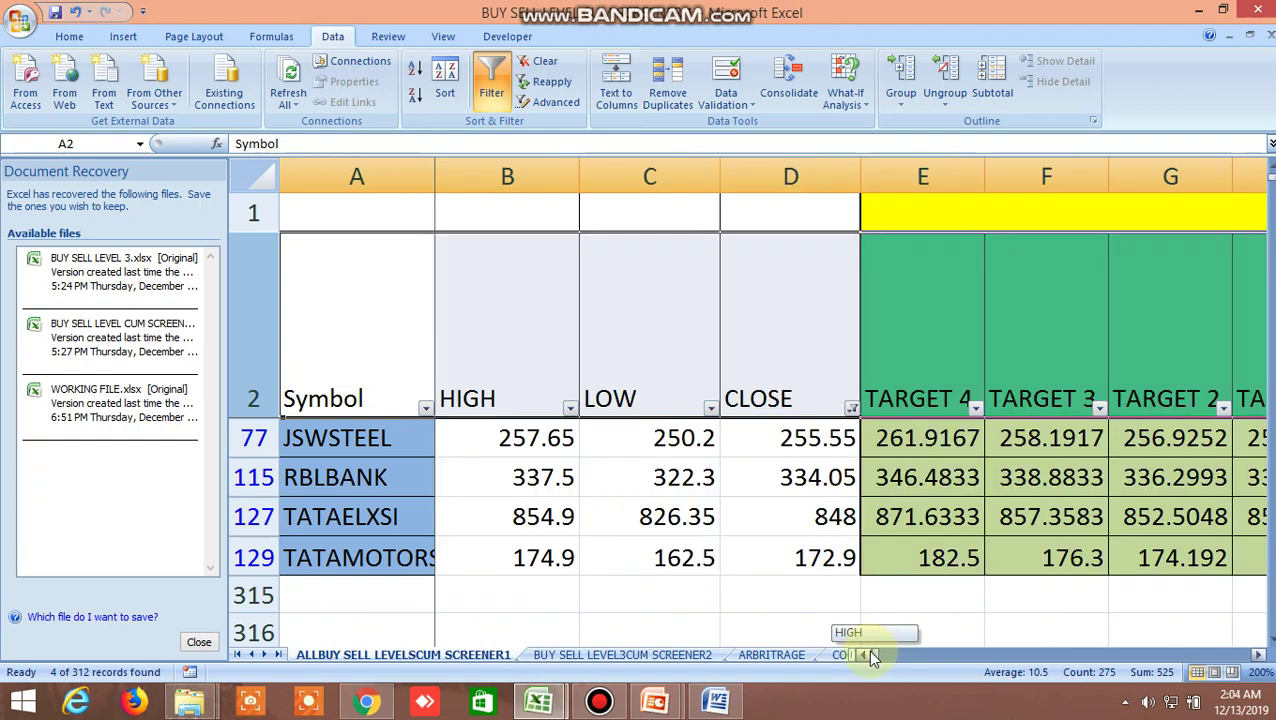
Step: Open the BUY SELL LEVEL3CUM SCREENER2 sheet and look across its uptrend buy and sell level columns
{"action": "left_click", "coordinate": [673, 656]}
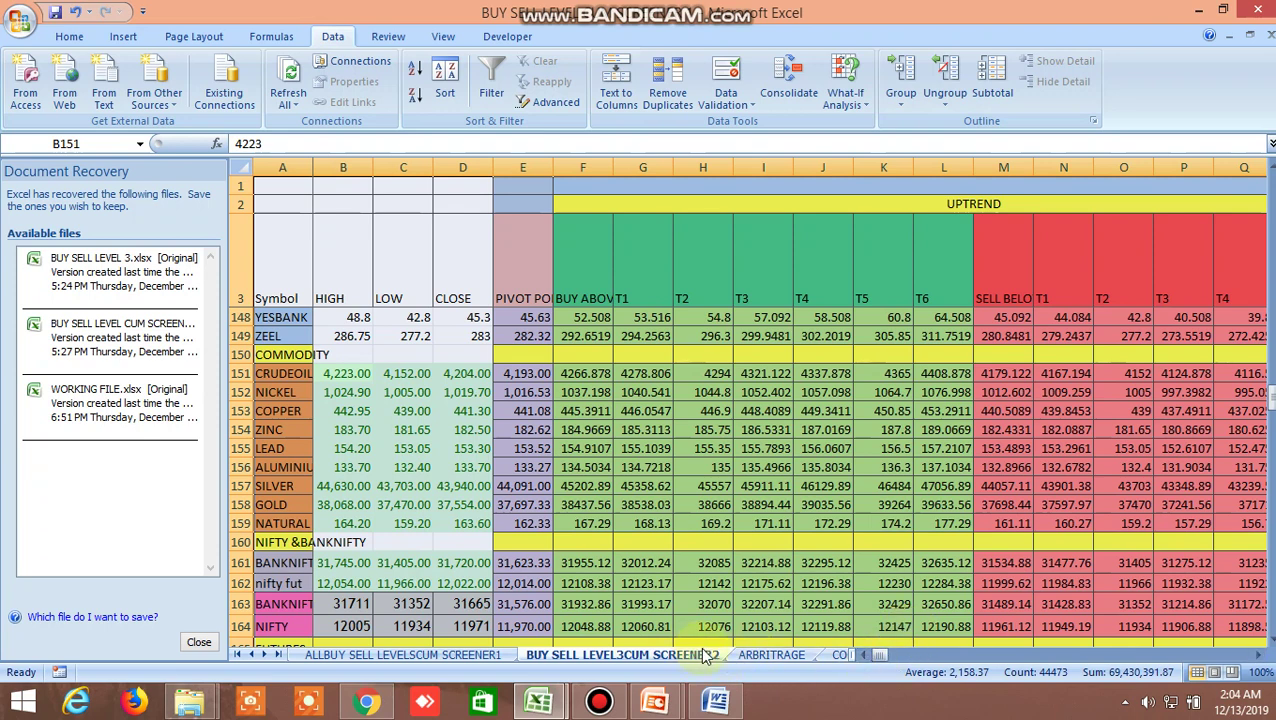
{"action": "left_click_drag", "start_coordinate": [883, 655], "coordinate": [887, 670]}
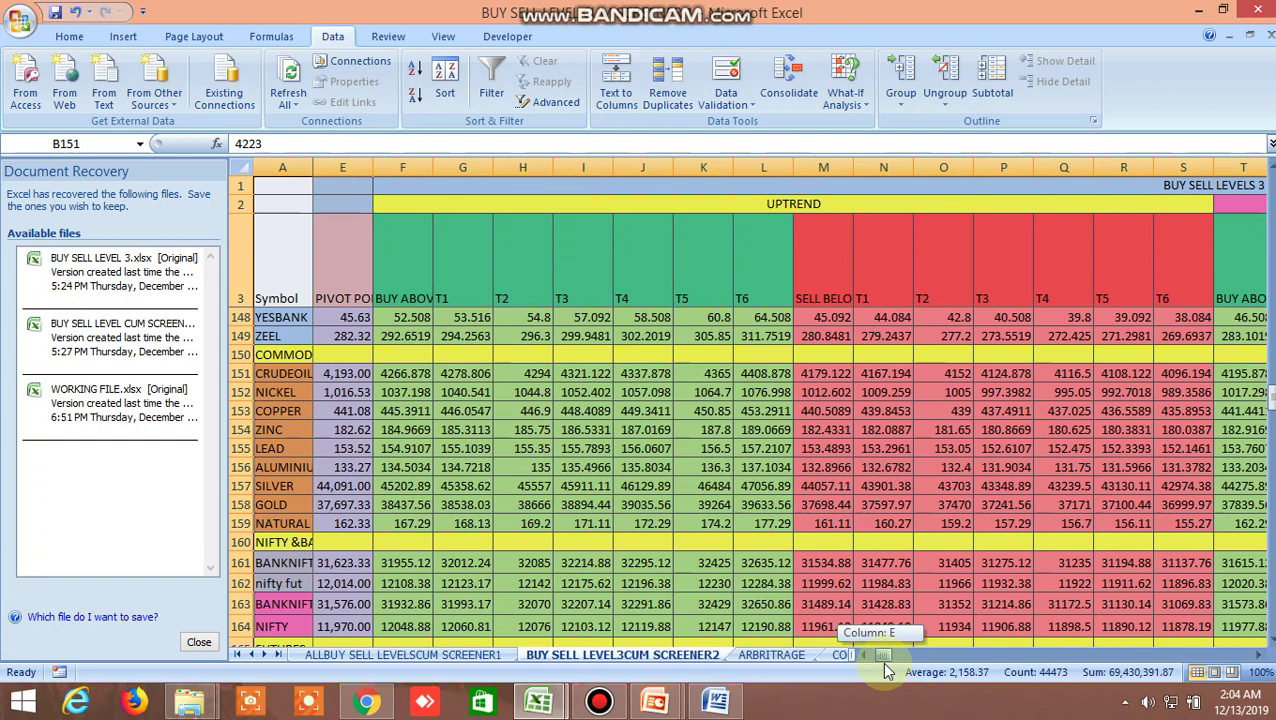
{"action": "left_click_drag", "start_coordinate": [886, 671], "coordinate": [895, 673]}
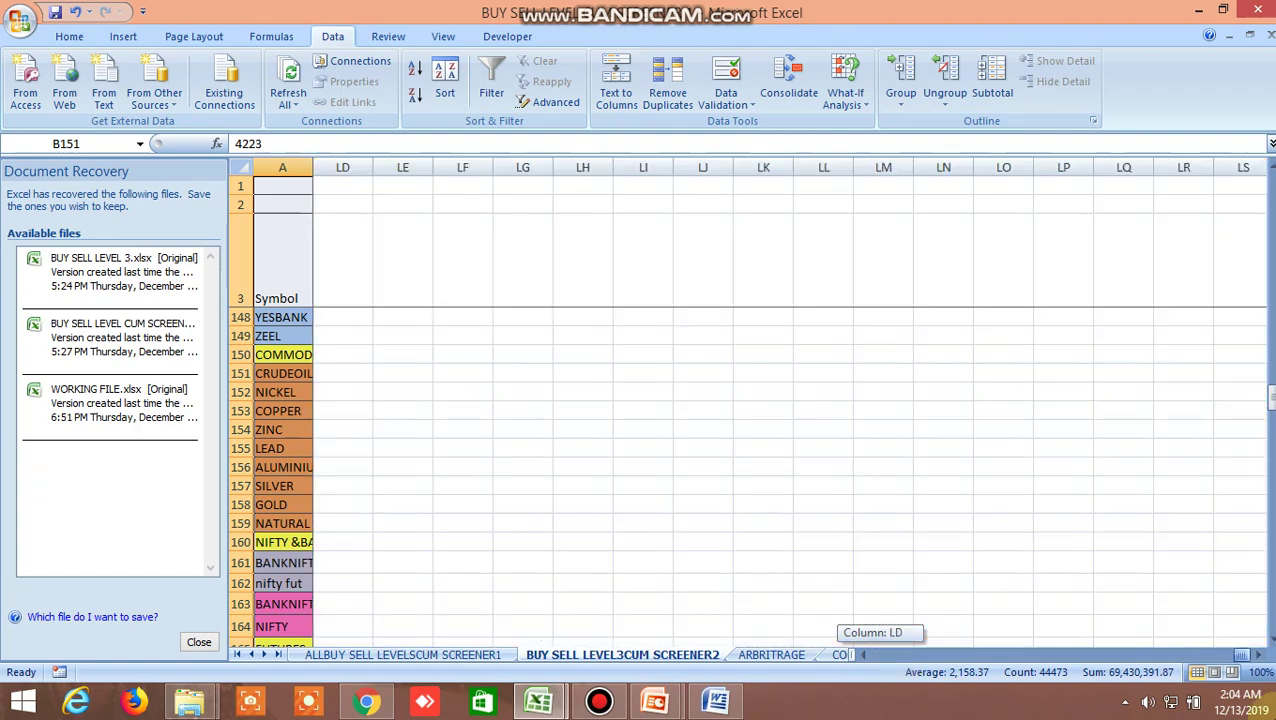
{"action": "left_click_drag", "start_coordinate": [1233, 704], "coordinate": [876, 674]}
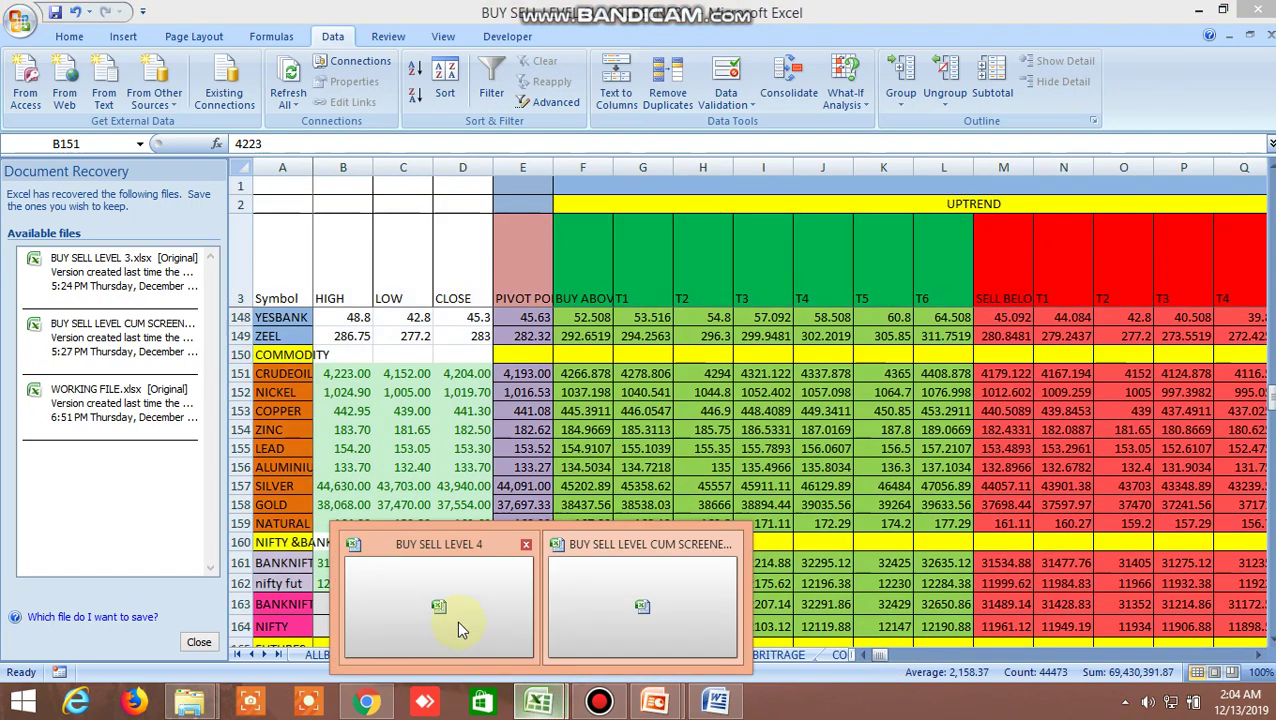
Step: Switch to the BUY SELL LEVEL 4 workbook and examine its levels from the first stock row through to the LTP W.R.T HLCC/4 columns
{"action": "key", "text": "ctrl+Tab"}
{"action": "scroll", "coordinate": [769, 492], "scroll_direction": "up", "scroll_amount": 13}
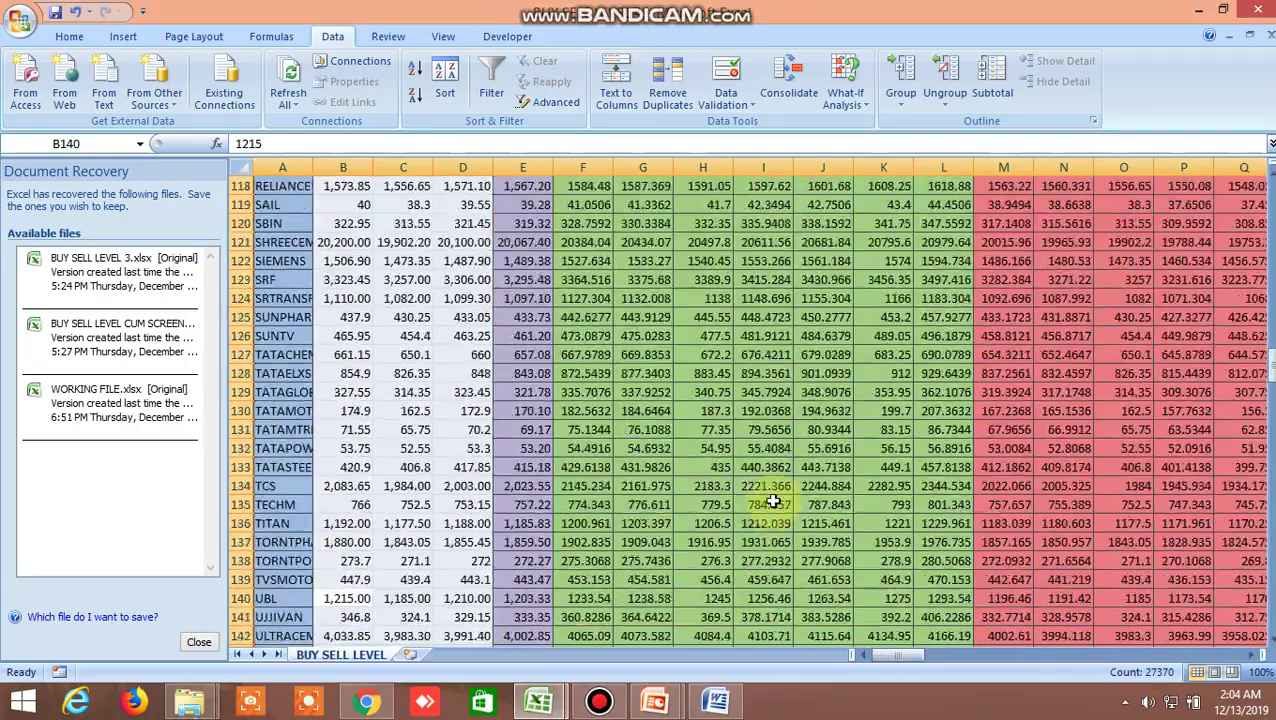
{"action": "scroll", "coordinate": [769, 492], "scroll_direction": "up", "scroll_amount": 20}
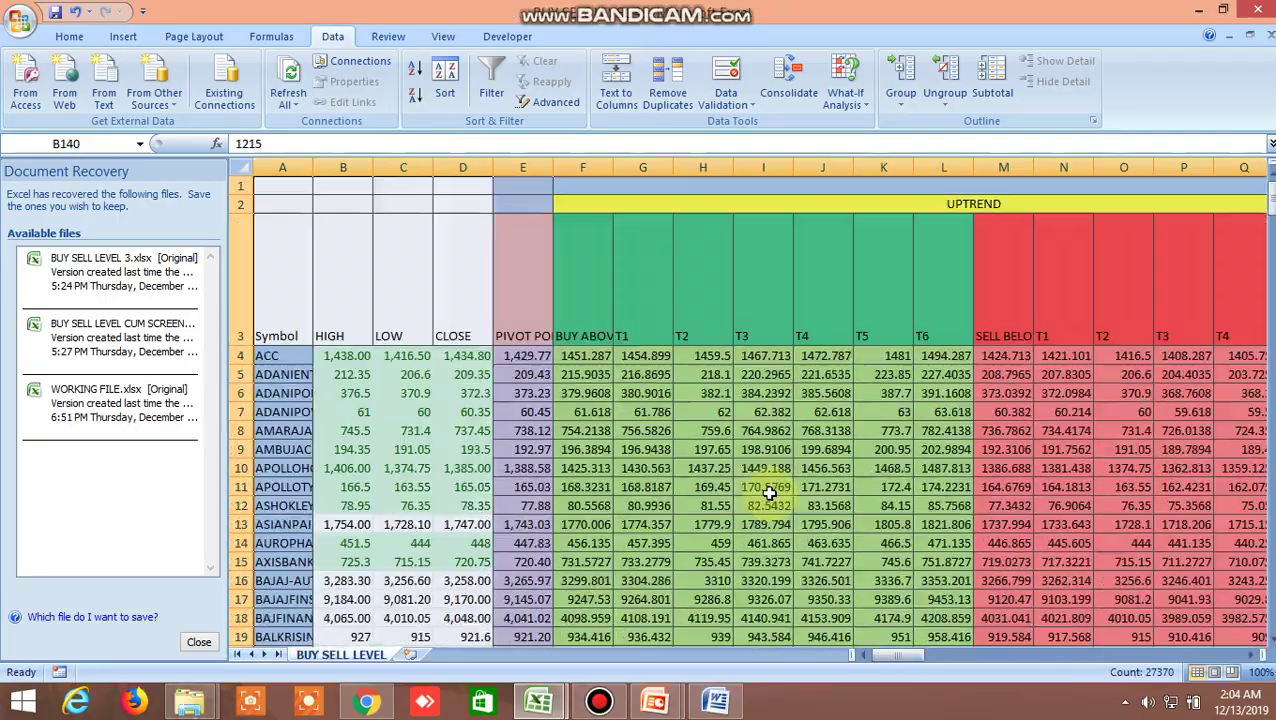
{"action": "left_click_drag", "start_coordinate": [893, 653], "coordinate": [1218, 666]}
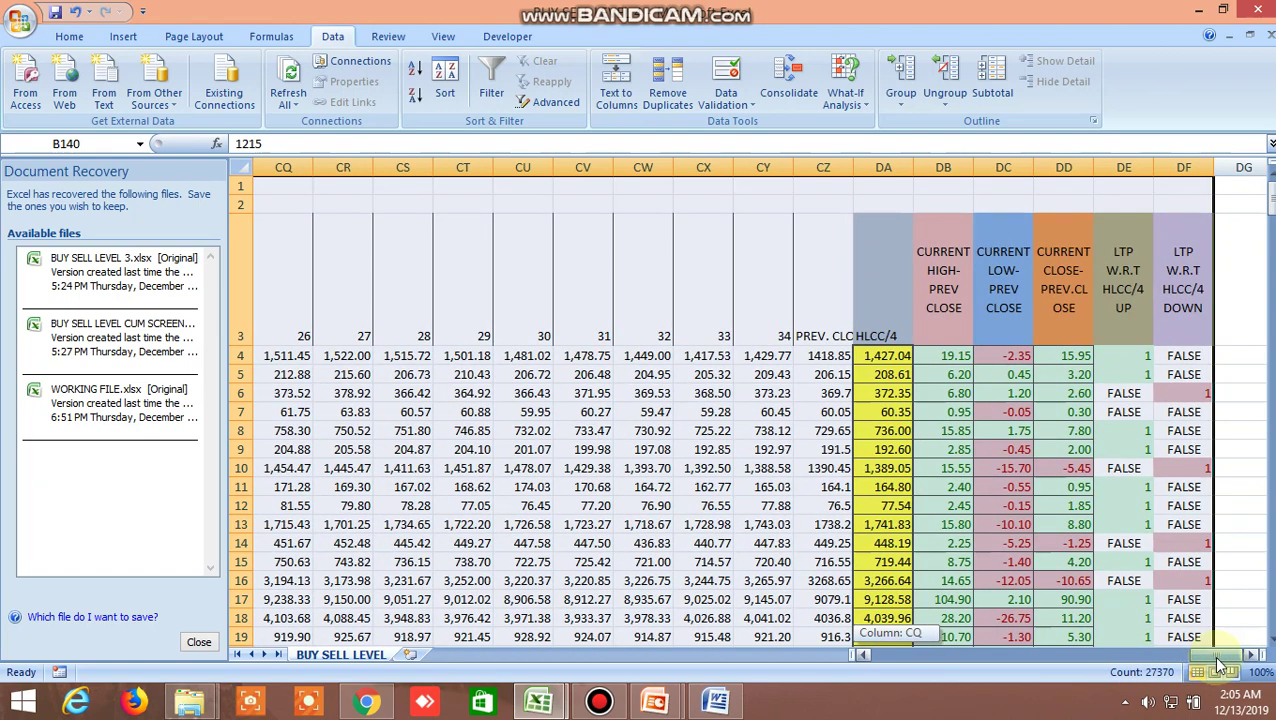
{"action": "left_click_drag", "start_coordinate": [1218, 666], "coordinate": [838, 657]}
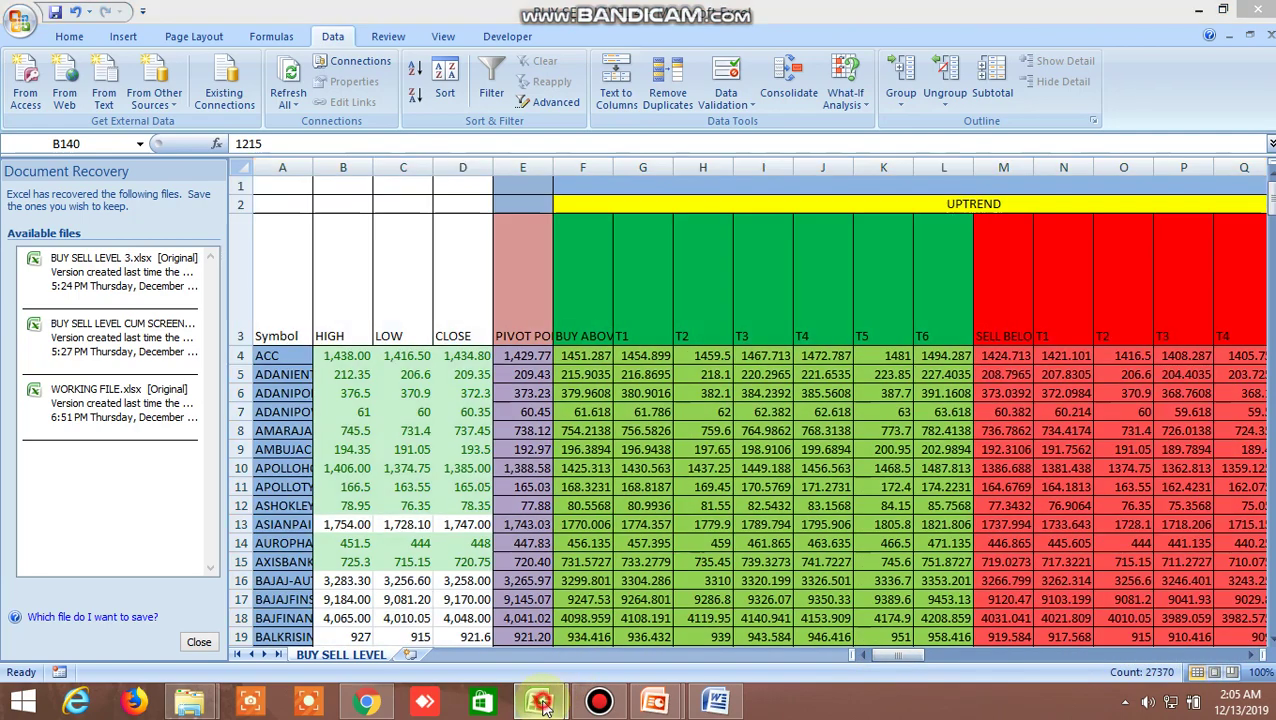
Step: Return to the ALLBUY SELL LEVELSCUM SCREENER1 sheet of the screener workbook and examine the BUY ABOVE level and its TARGET 1 to 4 columns
{"action": "mouse_move", "coordinate": [545, 700]}
{"action": "left_click", "coordinate": [640, 600]}
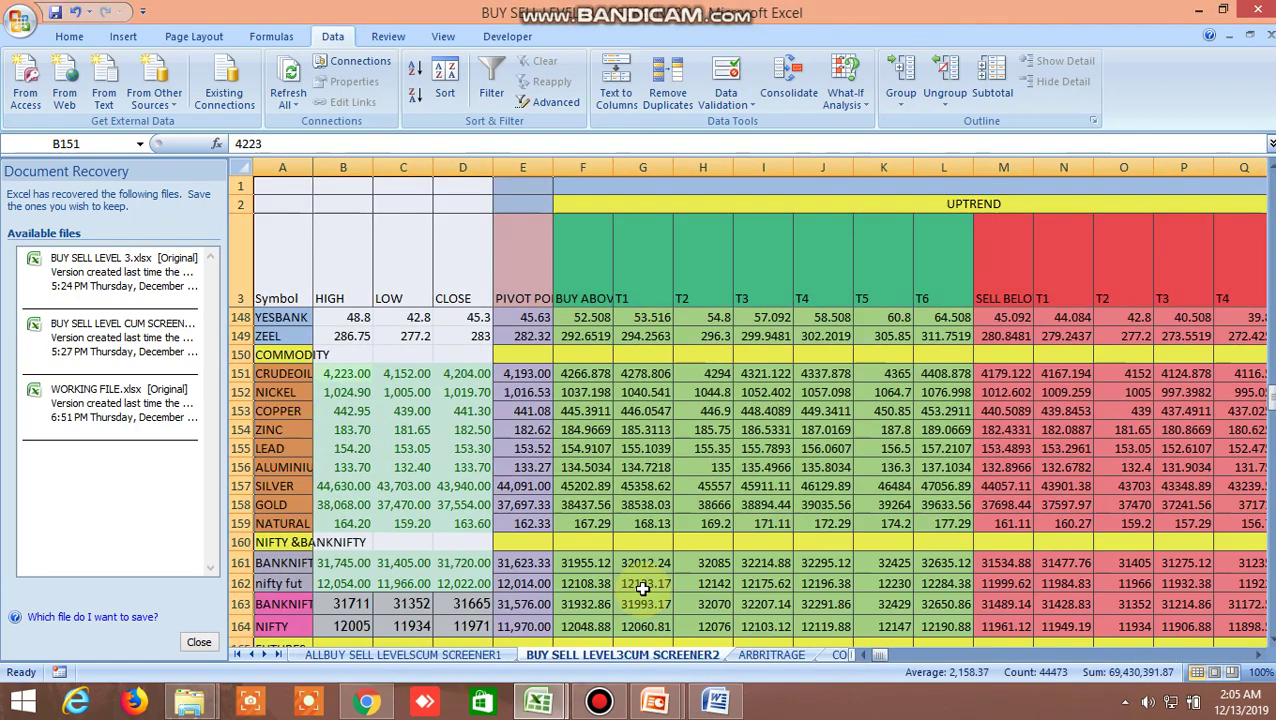
{"action": "left_click", "coordinate": [470, 656]}
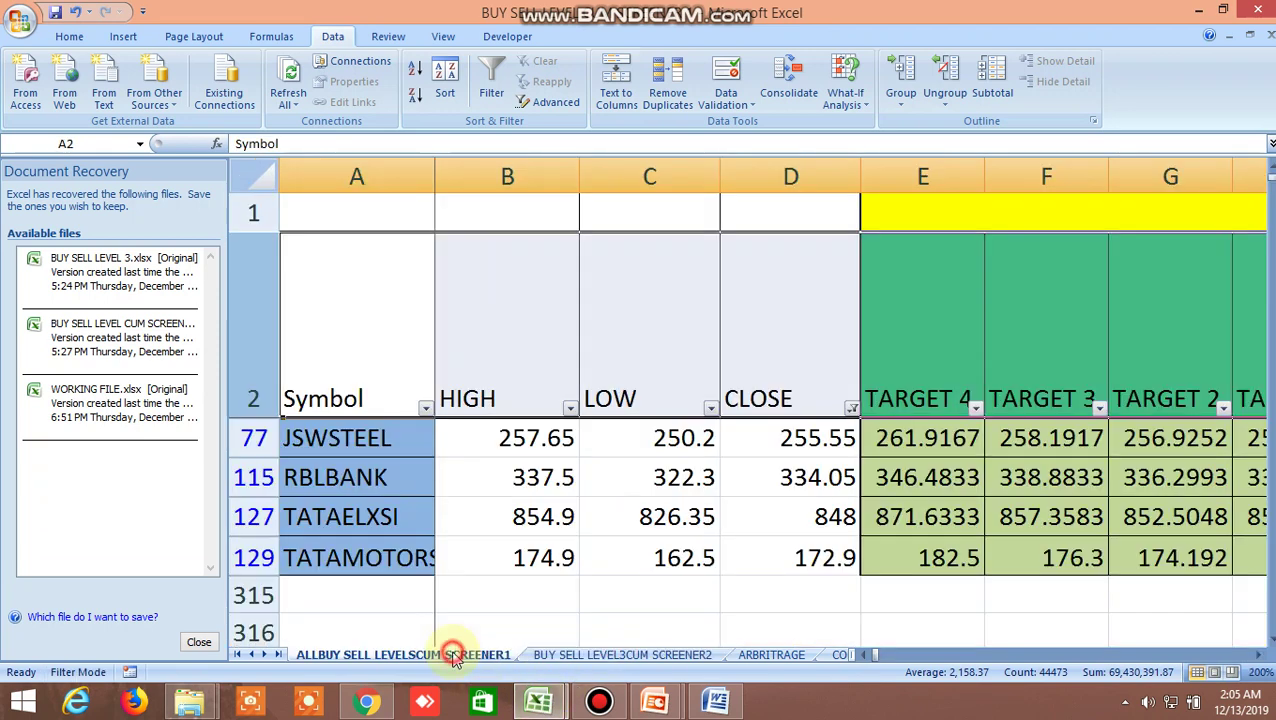
{"action": "left_click", "coordinate": [1259, 655]}
{"action": "left_click", "coordinate": [1259, 655]}
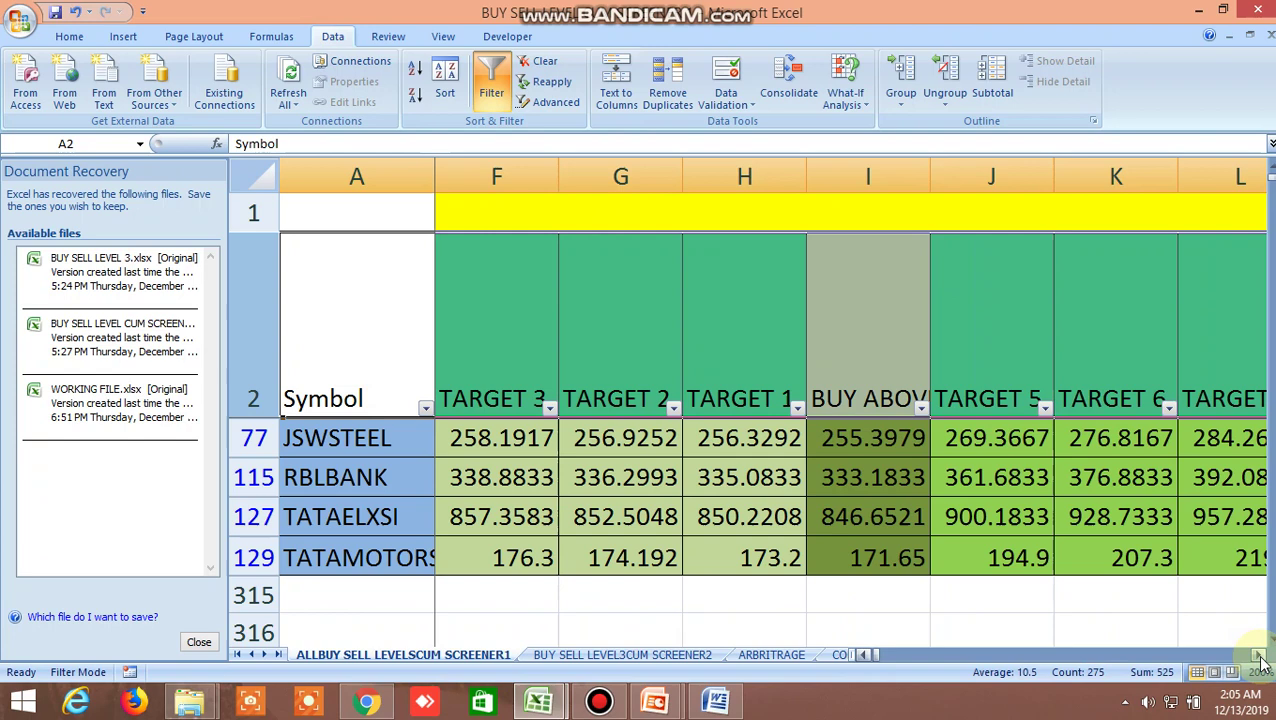
{"action": "left_click", "coordinate": [869, 316]}
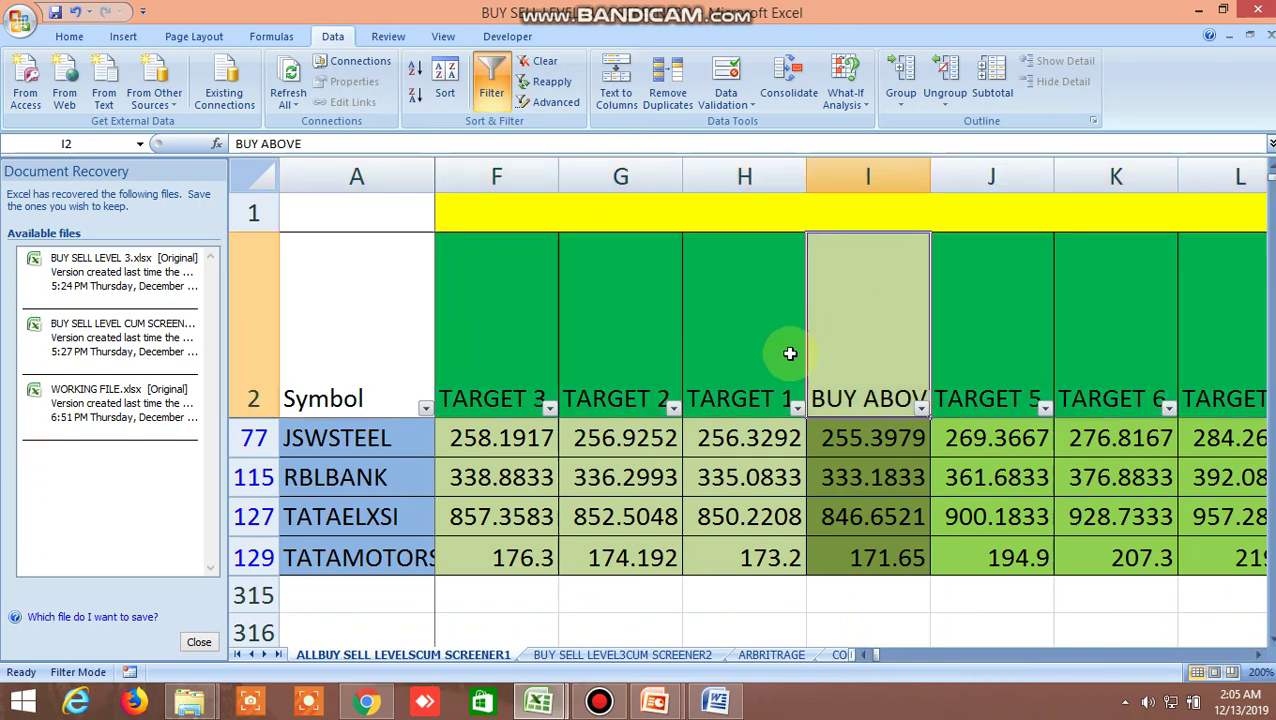
{"action": "left_click", "coordinate": [742, 375]}
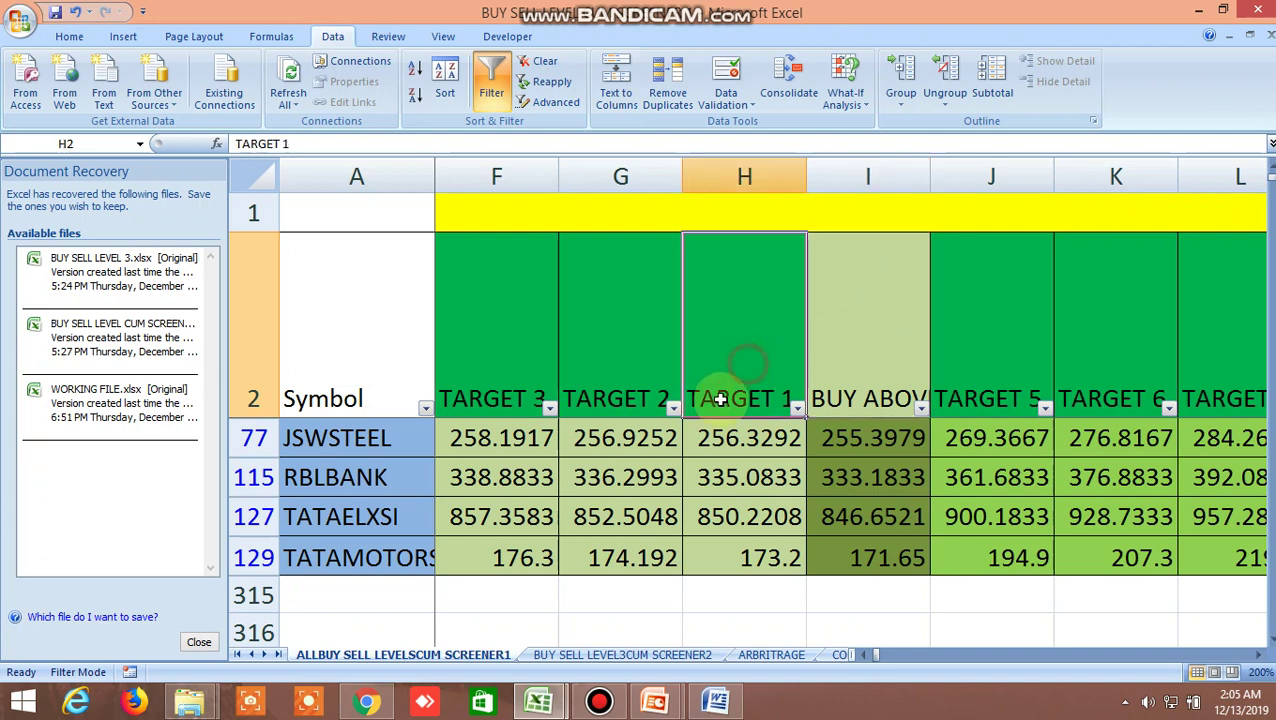
{"action": "left_click", "coordinate": [862, 655]}
{"action": "left_click", "coordinate": [862, 655]}
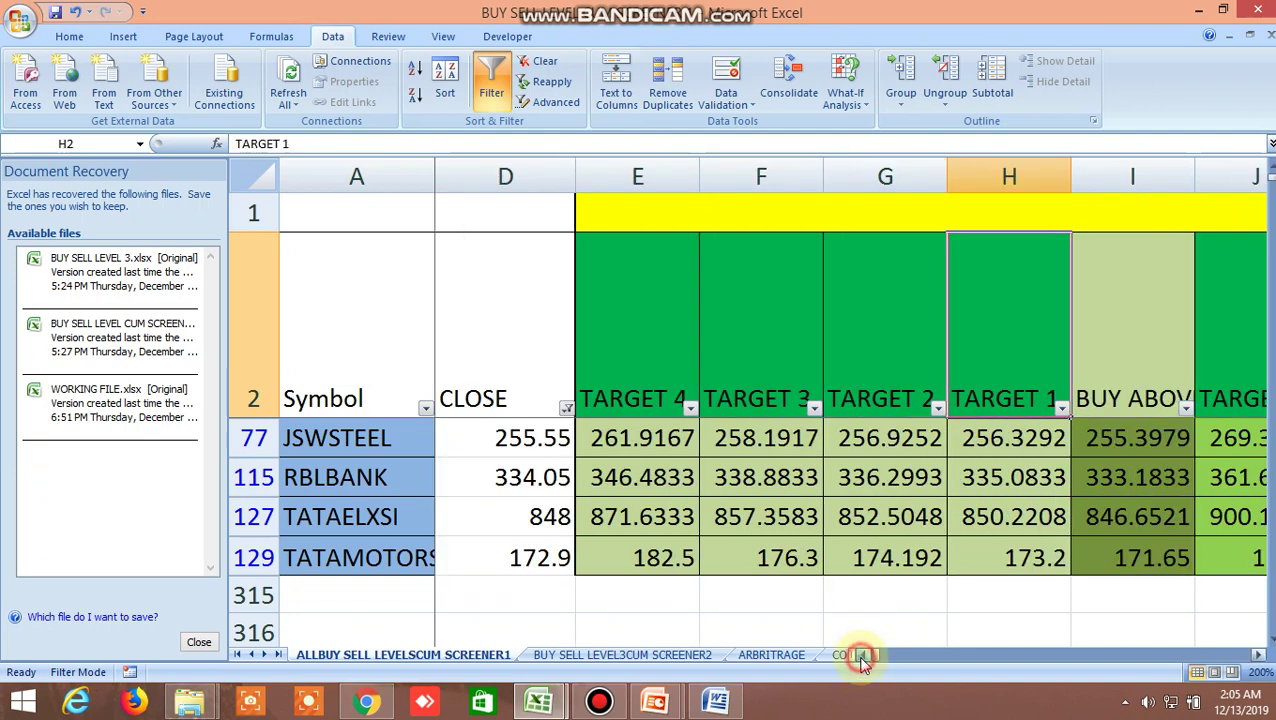
Step: Examine the Sell below level with its targets and the buy-side TARGET 5 to 8 columns under BUY SELL LEVELS 1
{"action": "left_click", "coordinate": [1250, 657]}
{"action": "left_click", "coordinate": [1250, 657]}
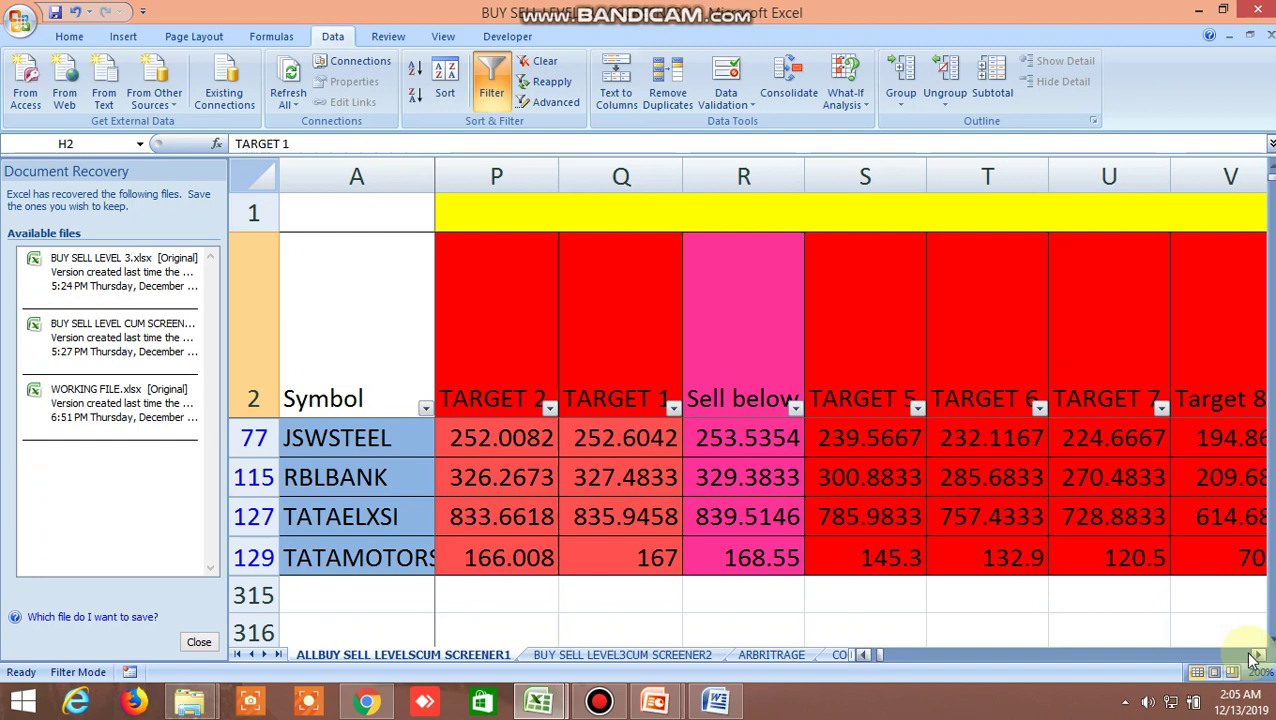
{"action": "left_click", "coordinate": [862, 655]}
{"action": "double_click", "coordinate": [862, 655]}
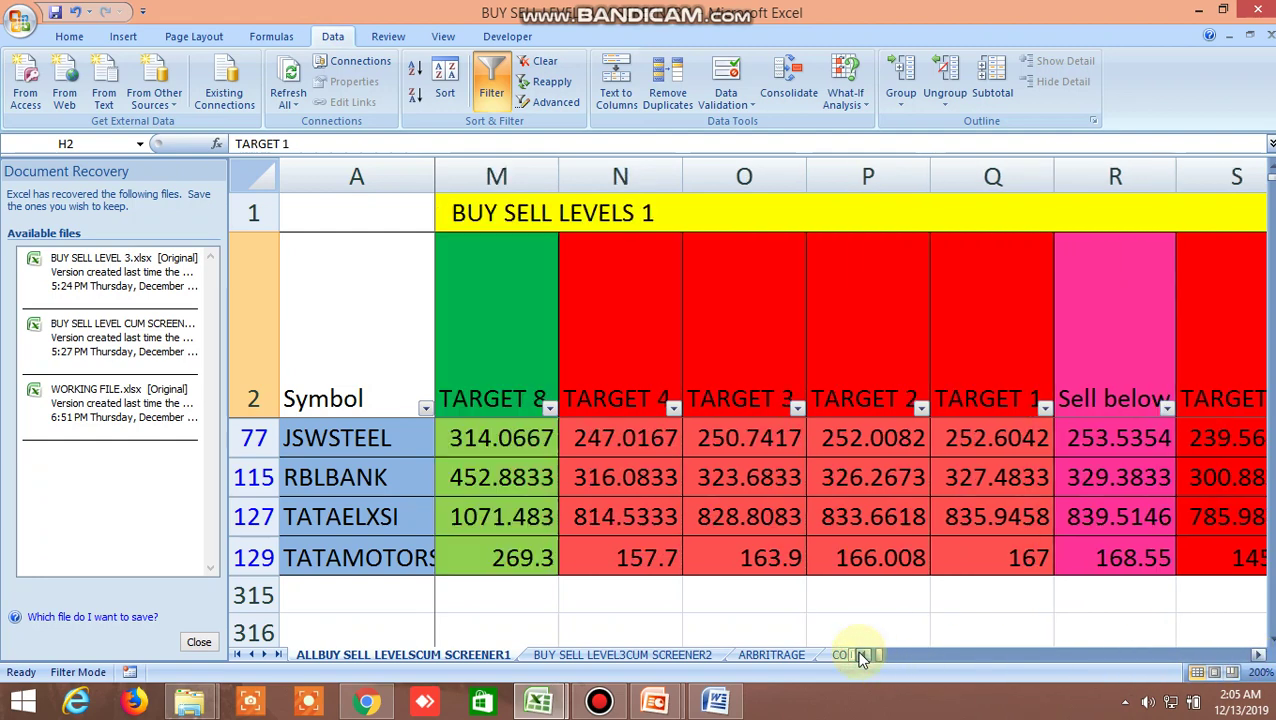
{"action": "left_click", "coordinate": [862, 655]}
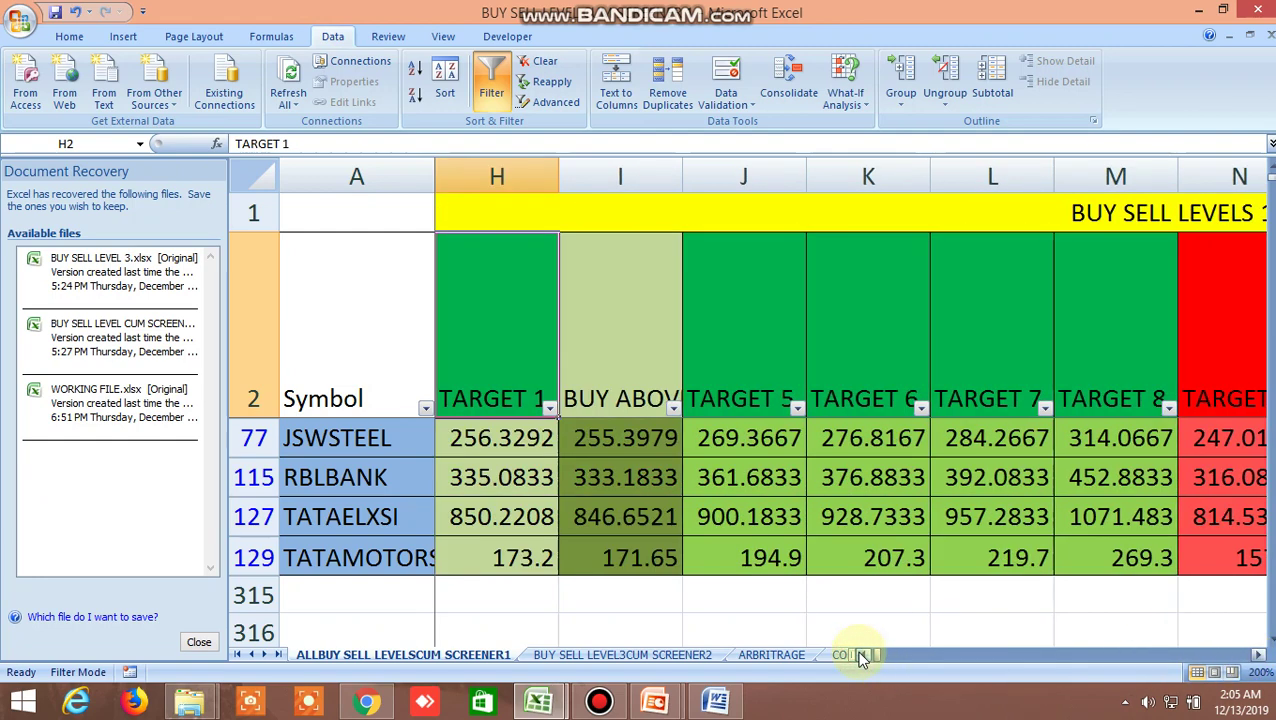
Step: Look through the BUY SELL LEVELS 3, PIVOT POINT and TIRONE LEVEL columns and select JSWSTEEL's TOP LINE value
{"action": "left_click_drag", "start_coordinate": [1262, 655], "coordinate": [1262, 657]}
{"action": "left_click", "coordinate": [1262, 655]}
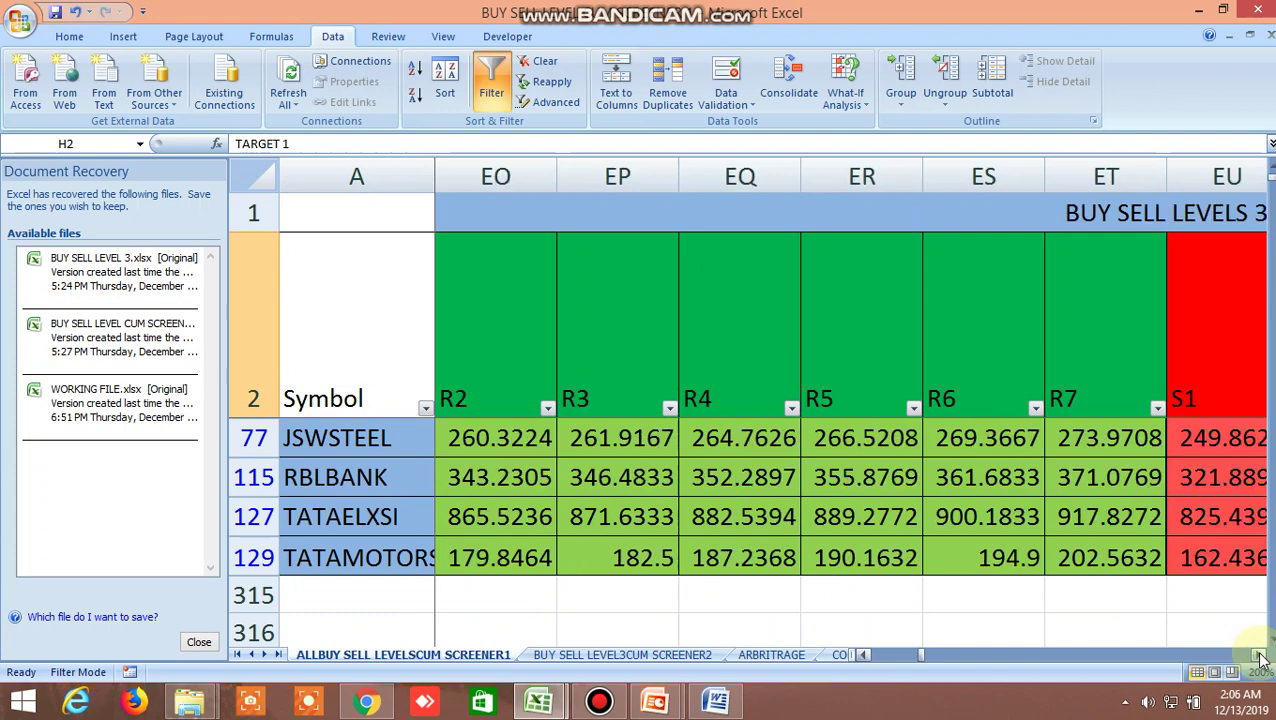
{"action": "left_click_drag", "start_coordinate": [1260, 657], "coordinate": [1260, 657]}
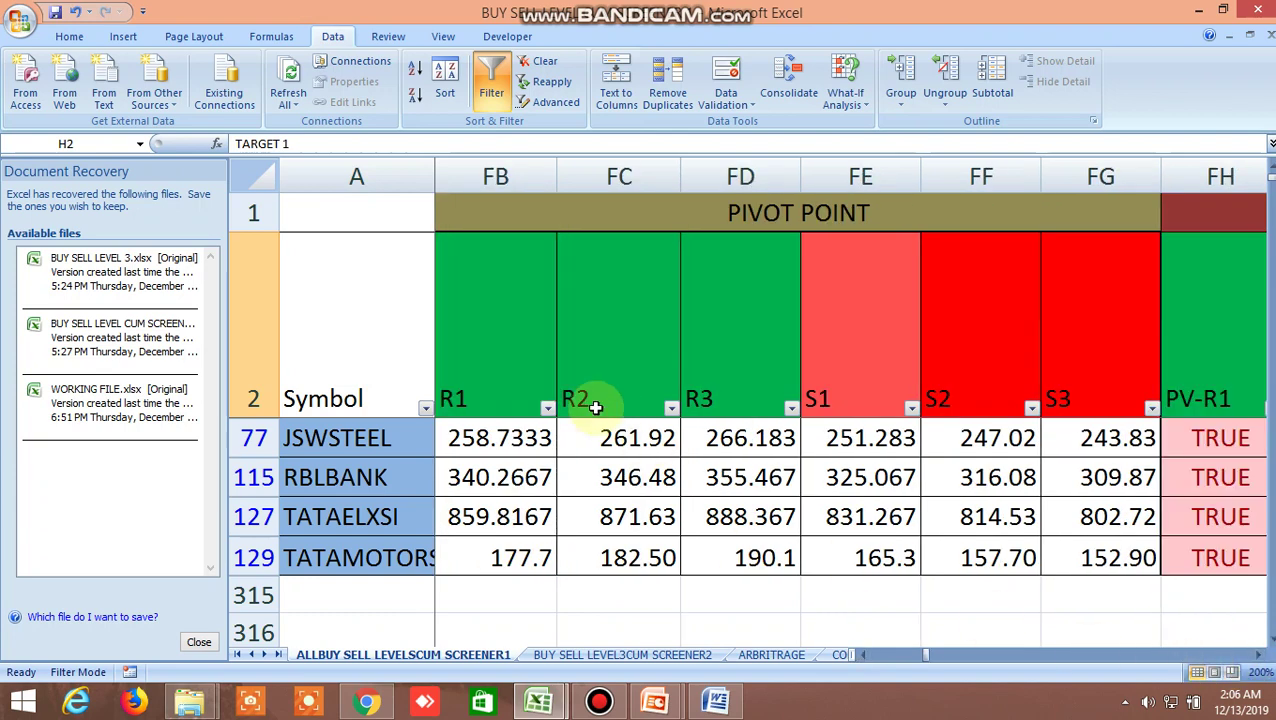
{"action": "left_click_drag", "start_coordinate": [1258, 657], "coordinate": [1258, 657]}
{"action": "left_click", "coordinate": [1258, 657]}
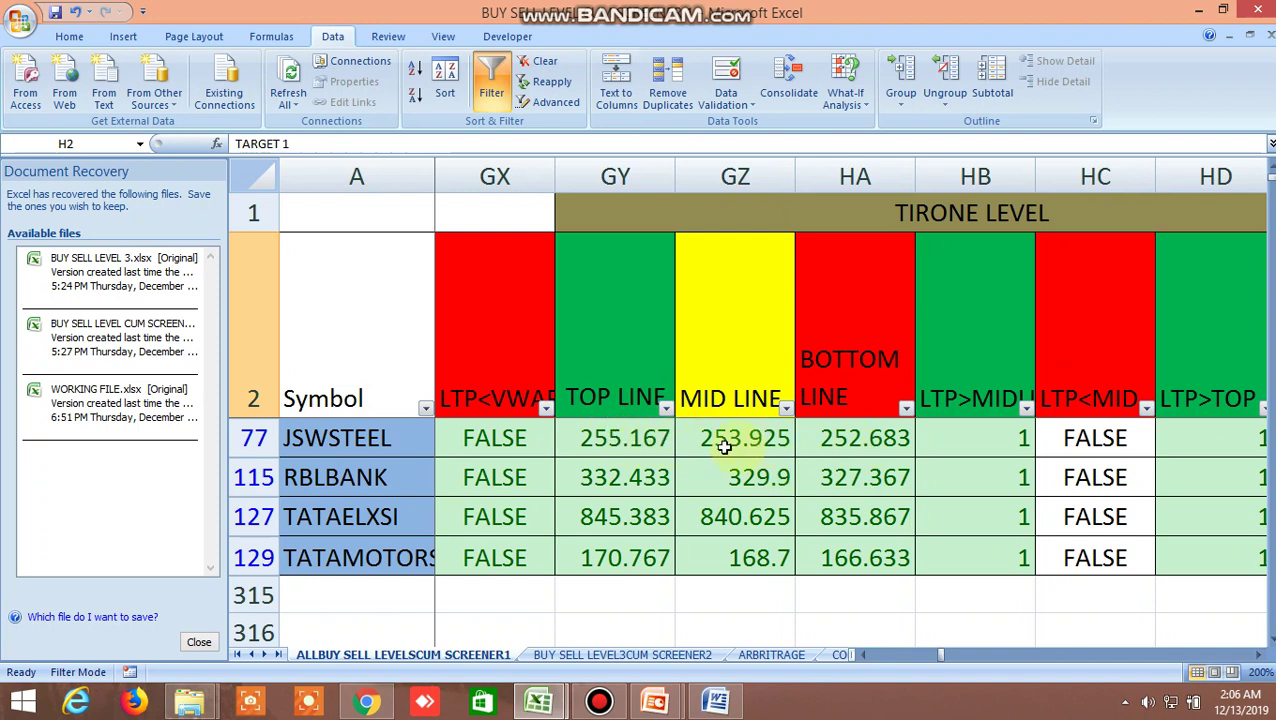
{"action": "left_click", "coordinate": [630, 436]}
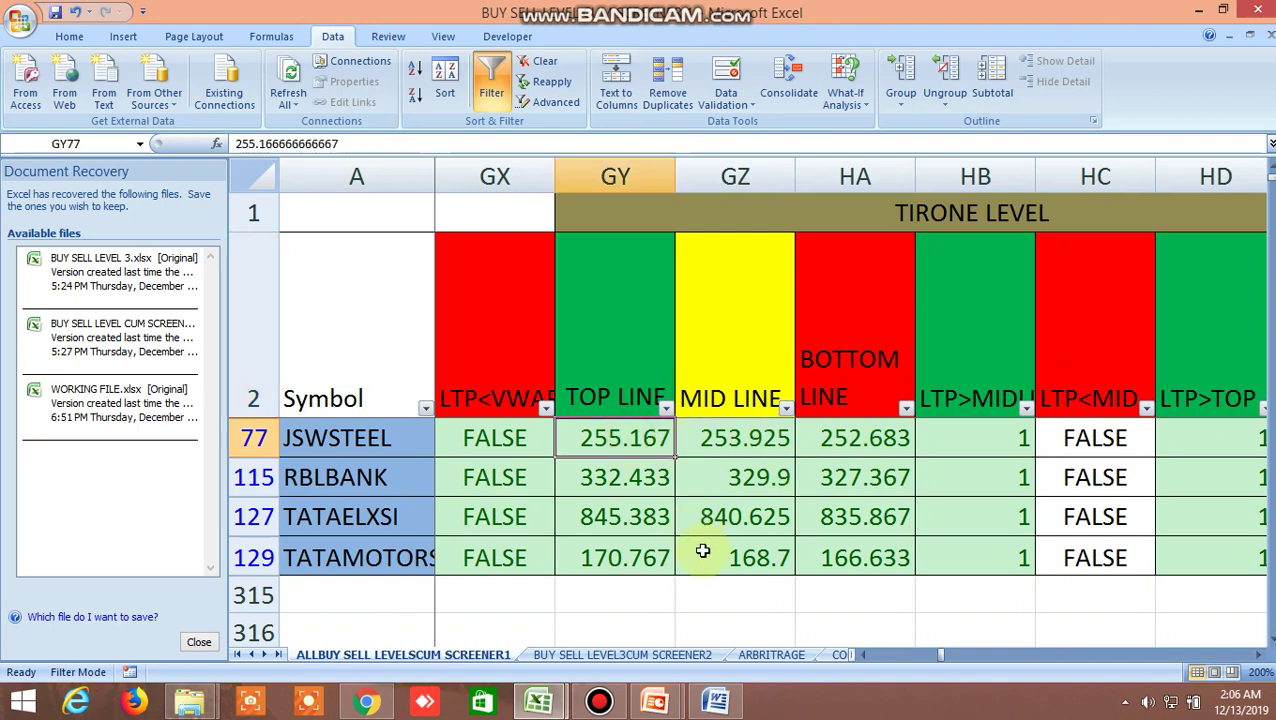
Step: Compare JSWSTEEL's MID LINE, TOP LINE and BOTTOM LINE values under TIRONE LEVEL
{"action": "left_click", "coordinate": [733, 439]}
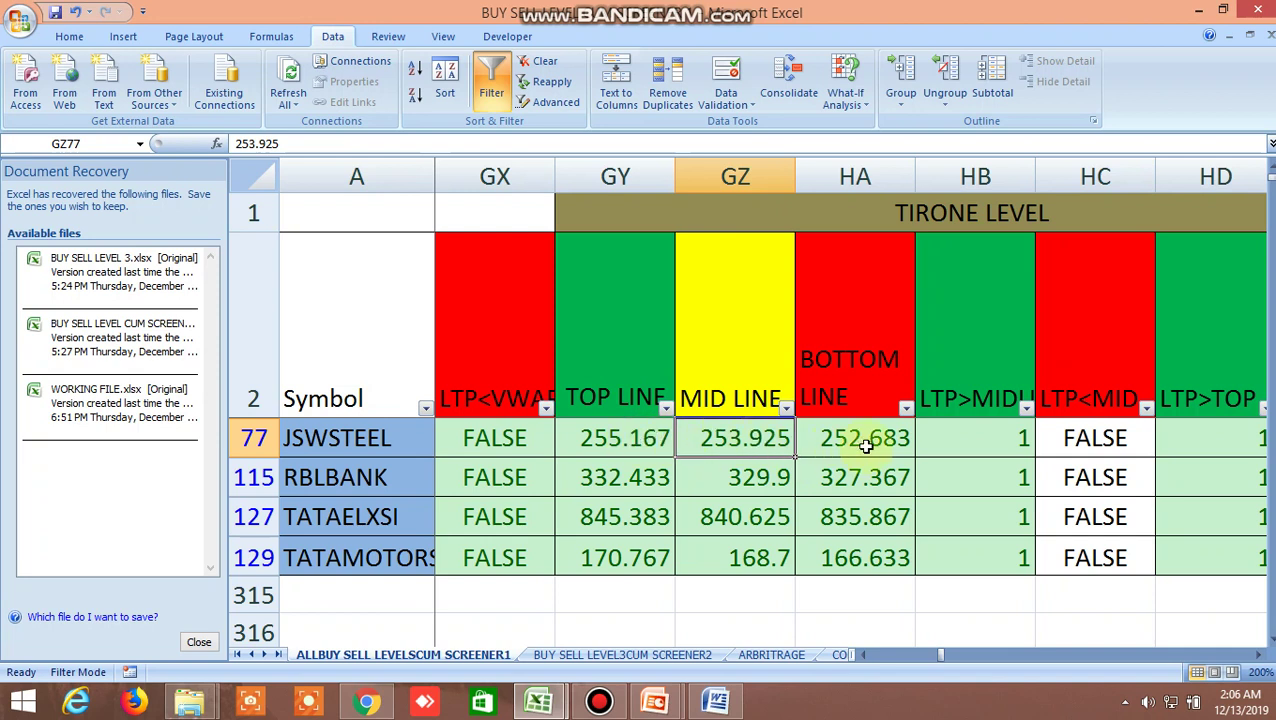
{"action": "left_click", "coordinate": [625, 438]}
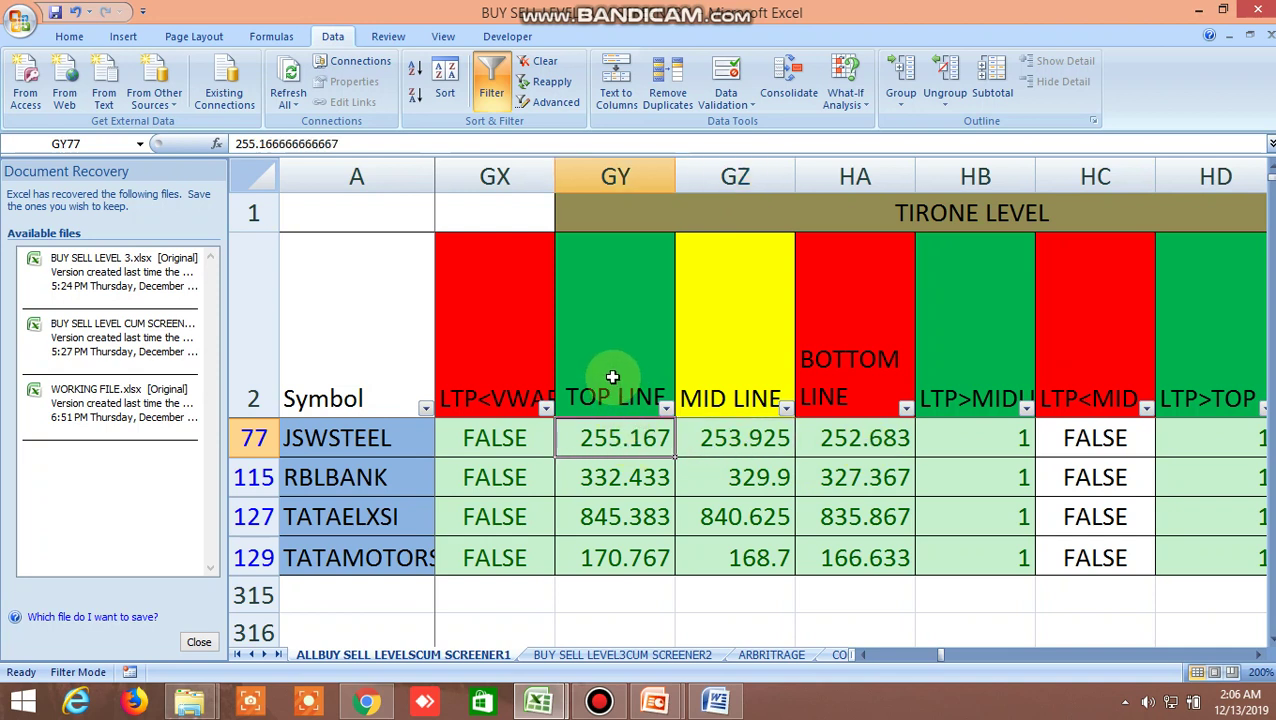
{"action": "left_click", "coordinate": [849, 442]}
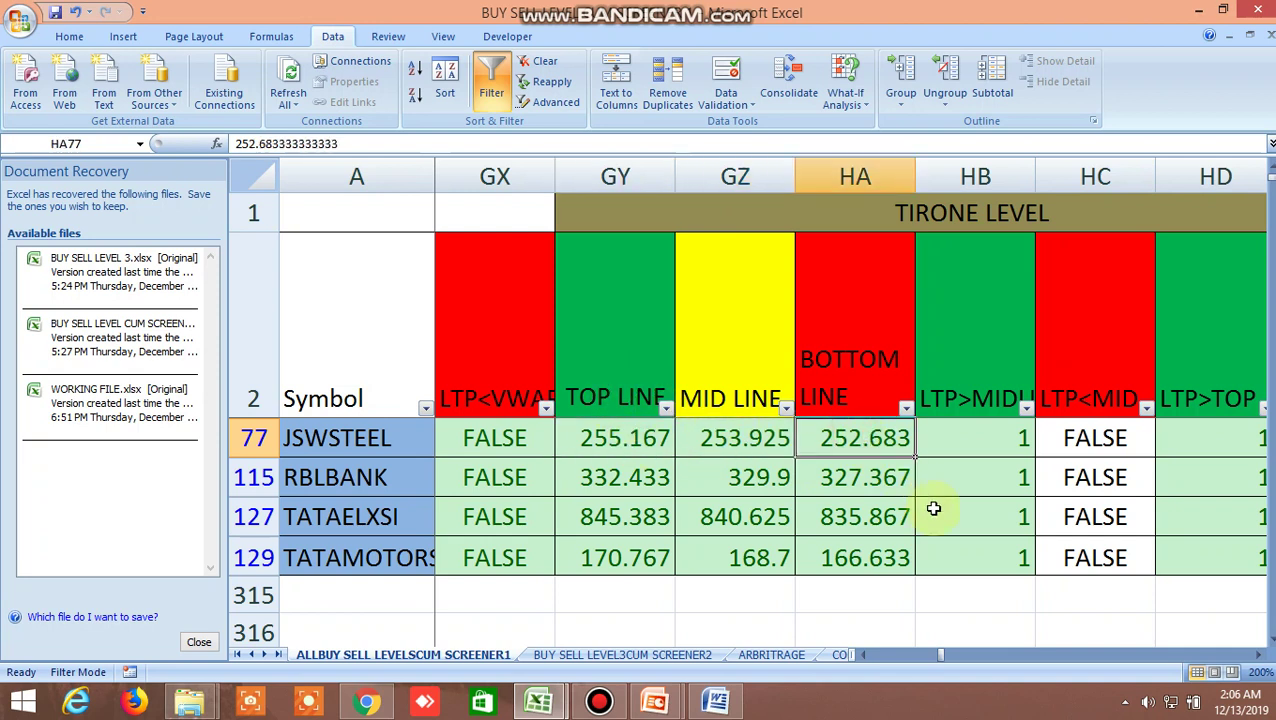
Step: Remove the filter from the sheet and browse down the symbol list to the NIFTY &BANKNIFTY section
{"action": "left_click_drag", "start_coordinate": [940, 660], "coordinate": [872, 662]}
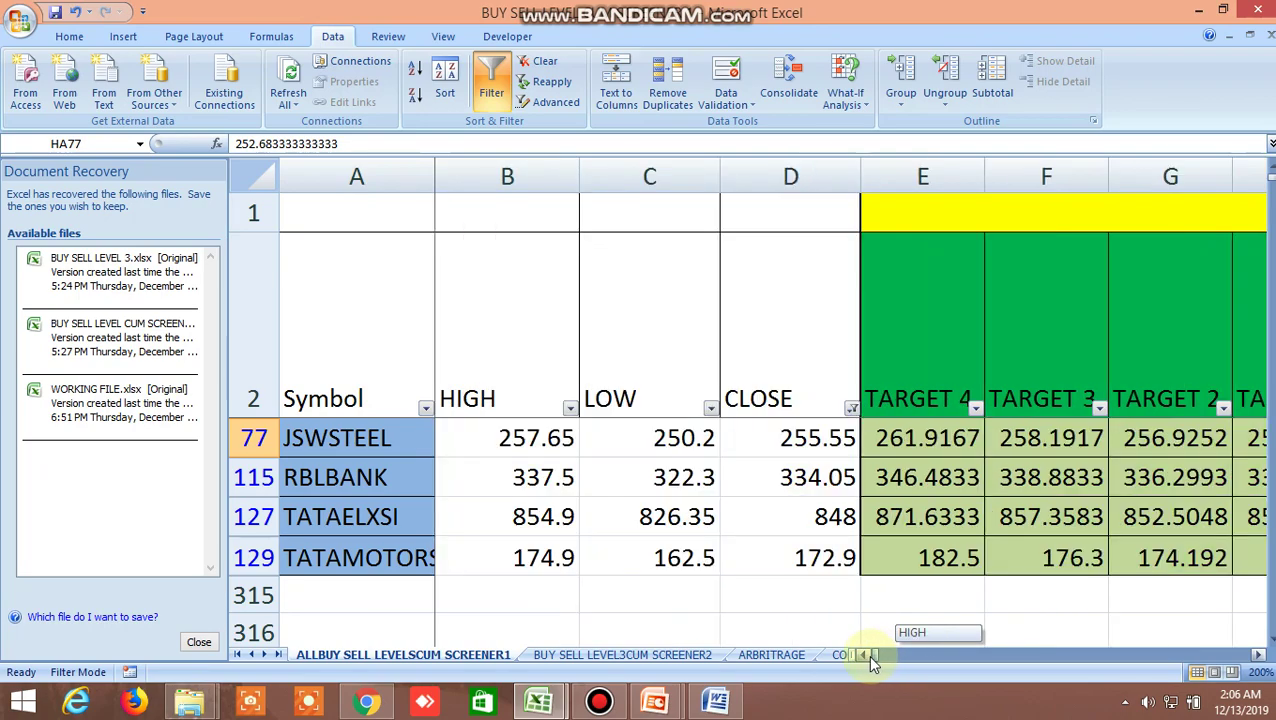
{"action": "left_click", "coordinate": [492, 90]}
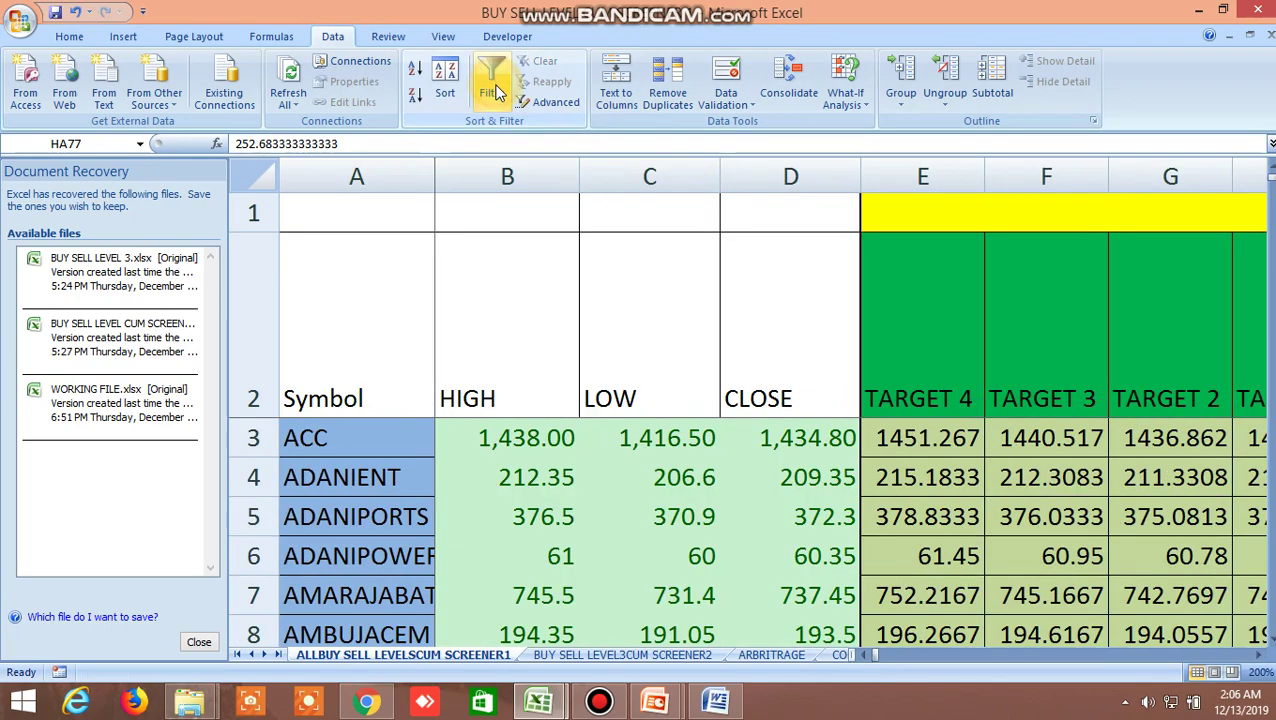
{"action": "scroll", "coordinate": [723, 478], "scroll_direction": "down", "scroll_amount": 14}
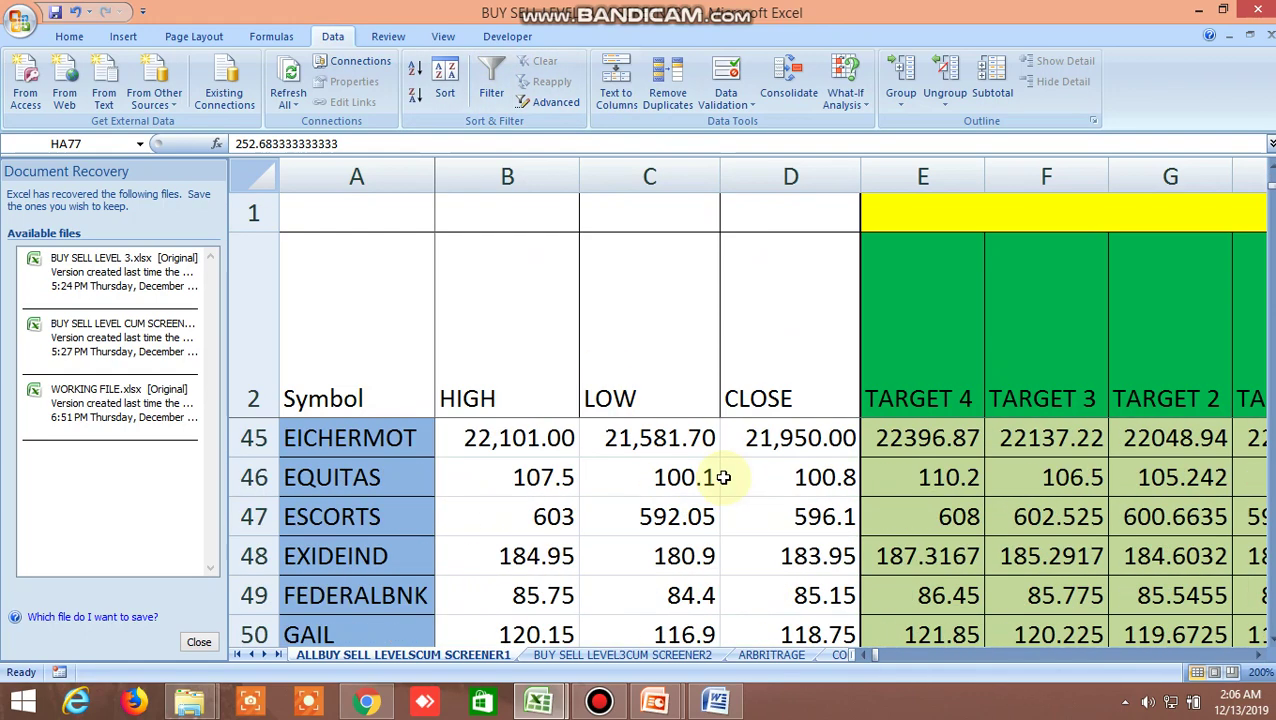
{"action": "scroll", "coordinate": [718, 466], "scroll_direction": "down", "scroll_amount": 20}
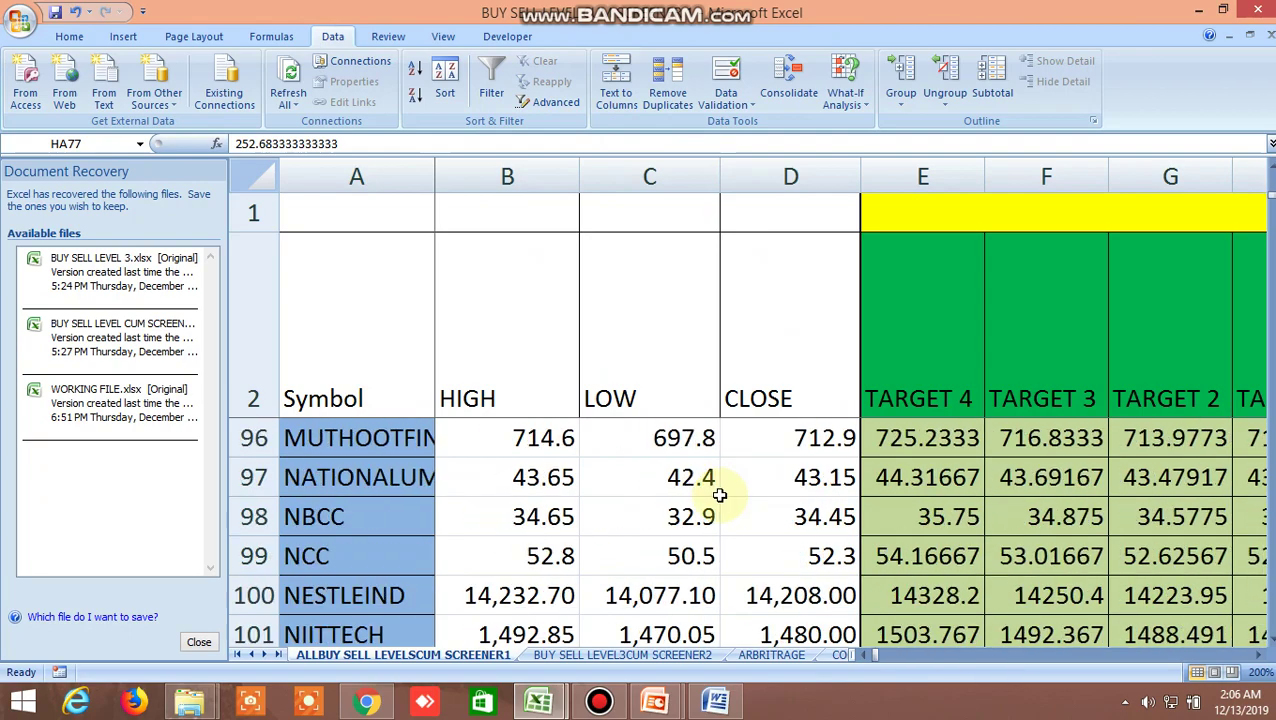
{"action": "scroll", "coordinate": [719, 495], "scroll_direction": "down", "scroll_amount": 13}
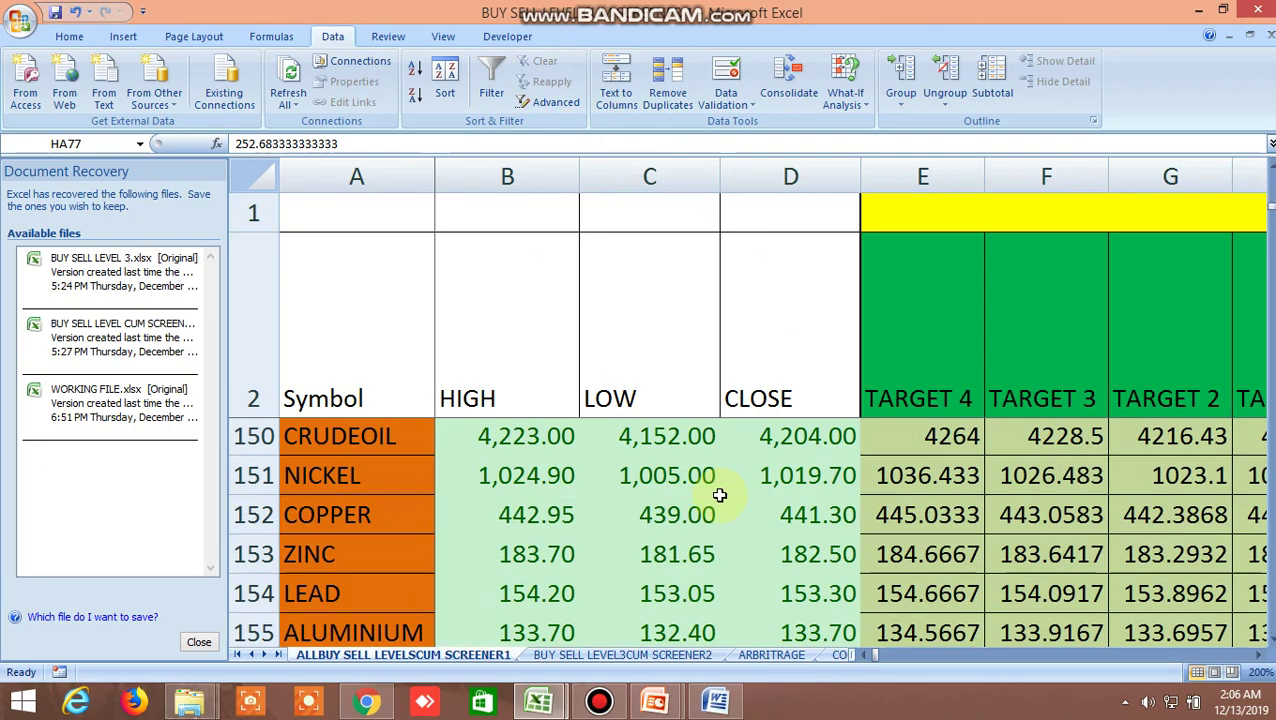
{"action": "scroll", "coordinate": [719, 495], "scroll_direction": "down", "scroll_amount": 4}
{"action": "scroll", "coordinate": [719, 495], "scroll_direction": "up", "scroll_amount": 1}
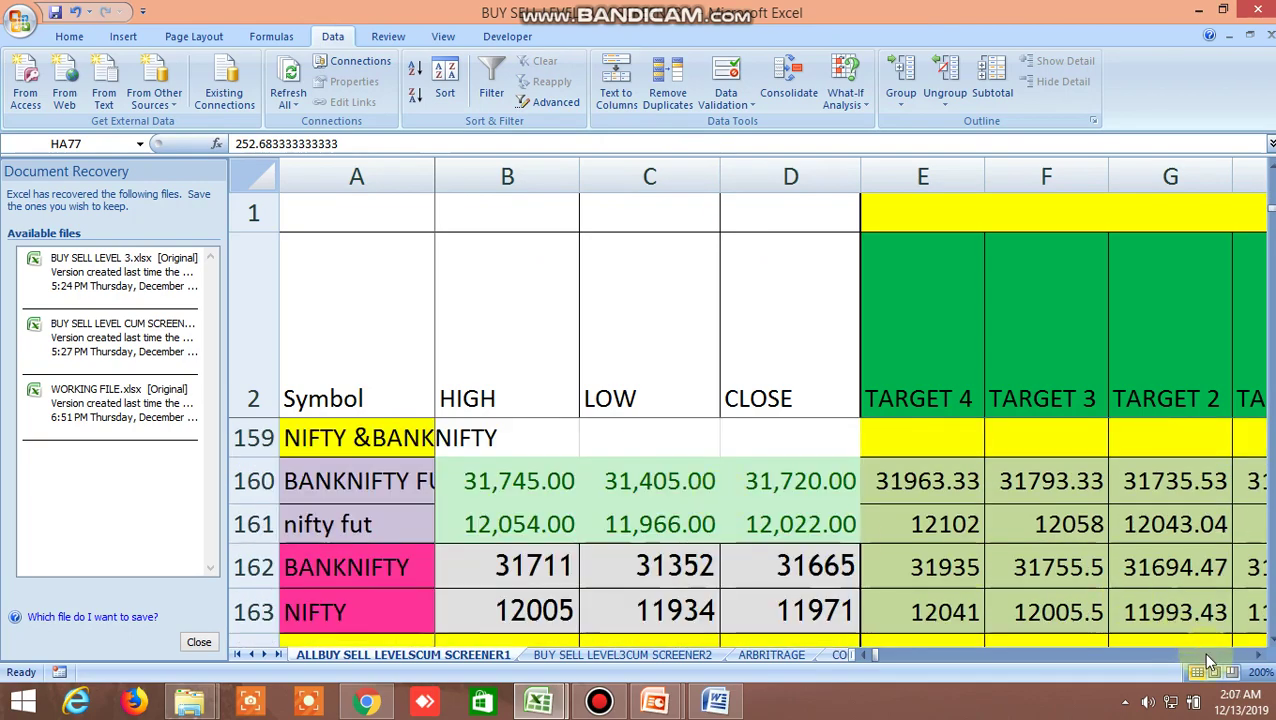
Step: Examine the Bank Nifty and Nifty rows from the target columns across the pivot point and Bollinger columns to TIRONE LEVEL
{"action": "left_click", "coordinate": [1258, 655]}
{"action": "left_click", "coordinate": [1260, 656]}
{"action": "left_click", "coordinate": [1260, 656]}
{"action": "left_click", "coordinate": [1260, 656]}
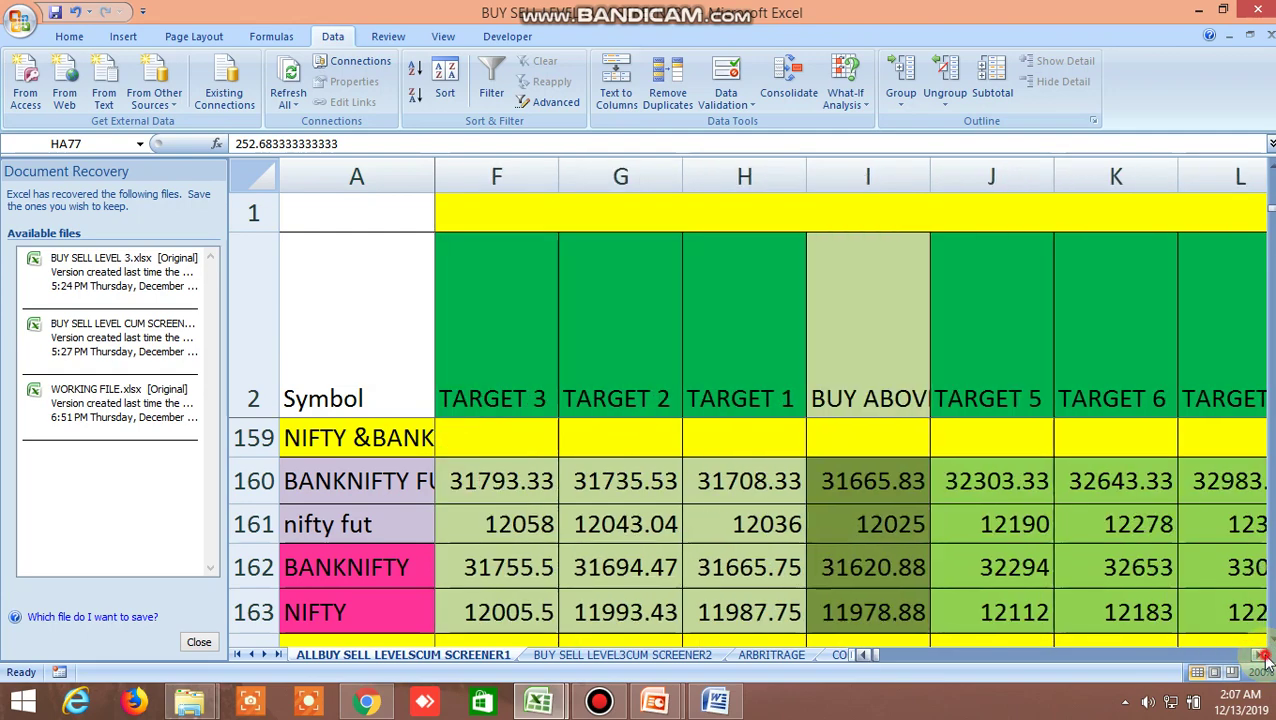
{"action": "left_click", "coordinate": [1260, 656]}
{"action": "left_click", "coordinate": [1260, 656]}
{"action": "left_click", "coordinate": [1260, 656]}
{"action": "left_click_drag", "start_coordinate": [1260, 656], "coordinate": [1264, 660]}
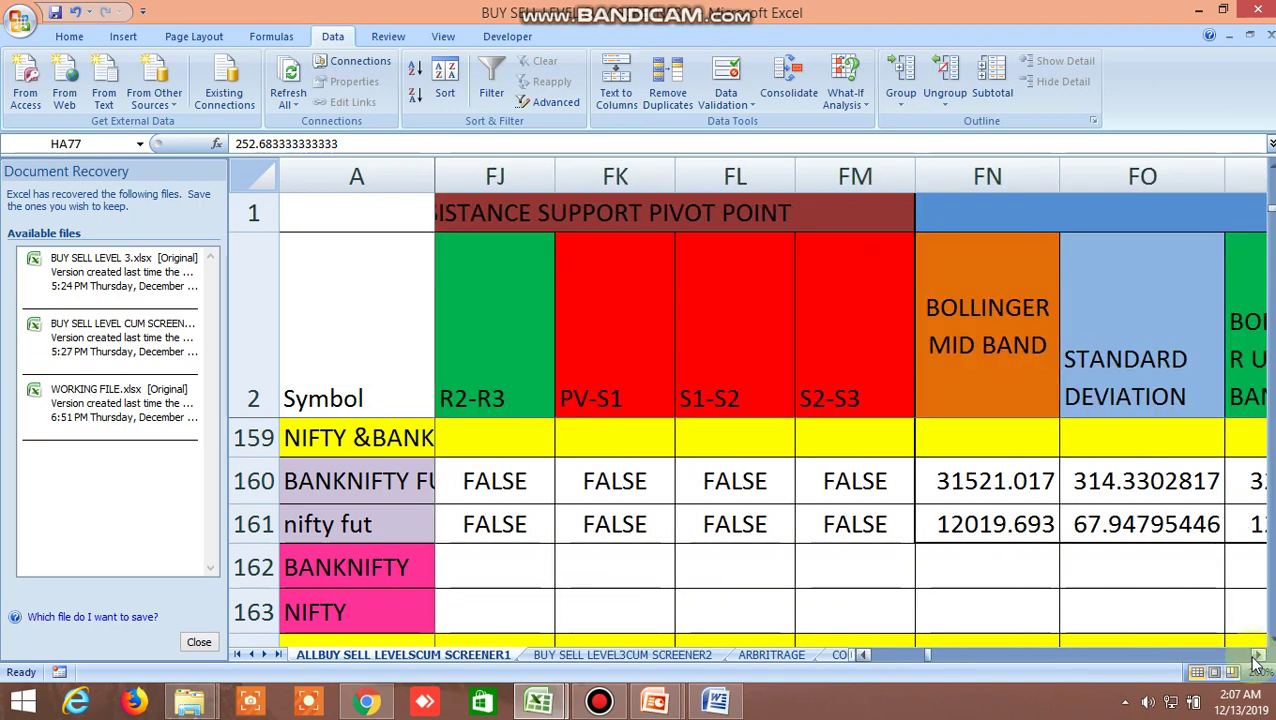
{"action": "left_click_drag", "start_coordinate": [1256, 660], "coordinate": [1256, 662]}
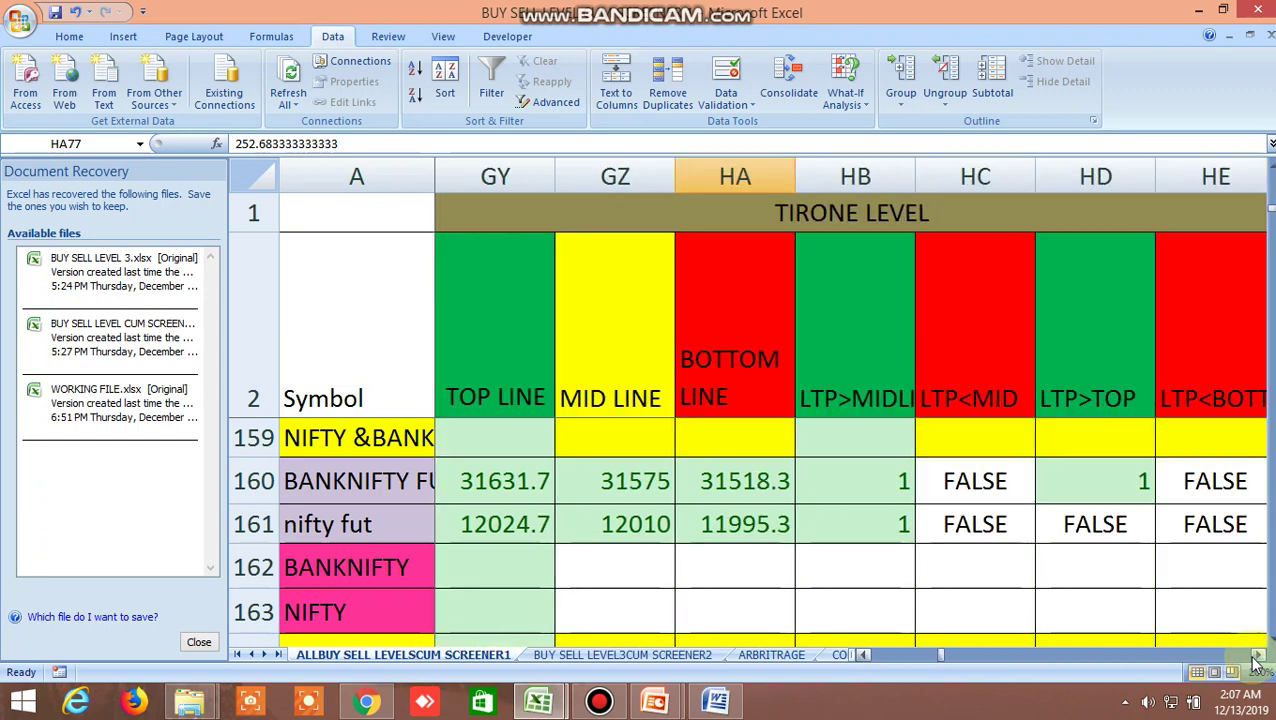
{"action": "left_click_drag", "start_coordinate": [1256, 662], "coordinate": [1256, 662]}
{"action": "left_click_drag", "start_coordinate": [945, 660], "coordinate": [847, 660]}
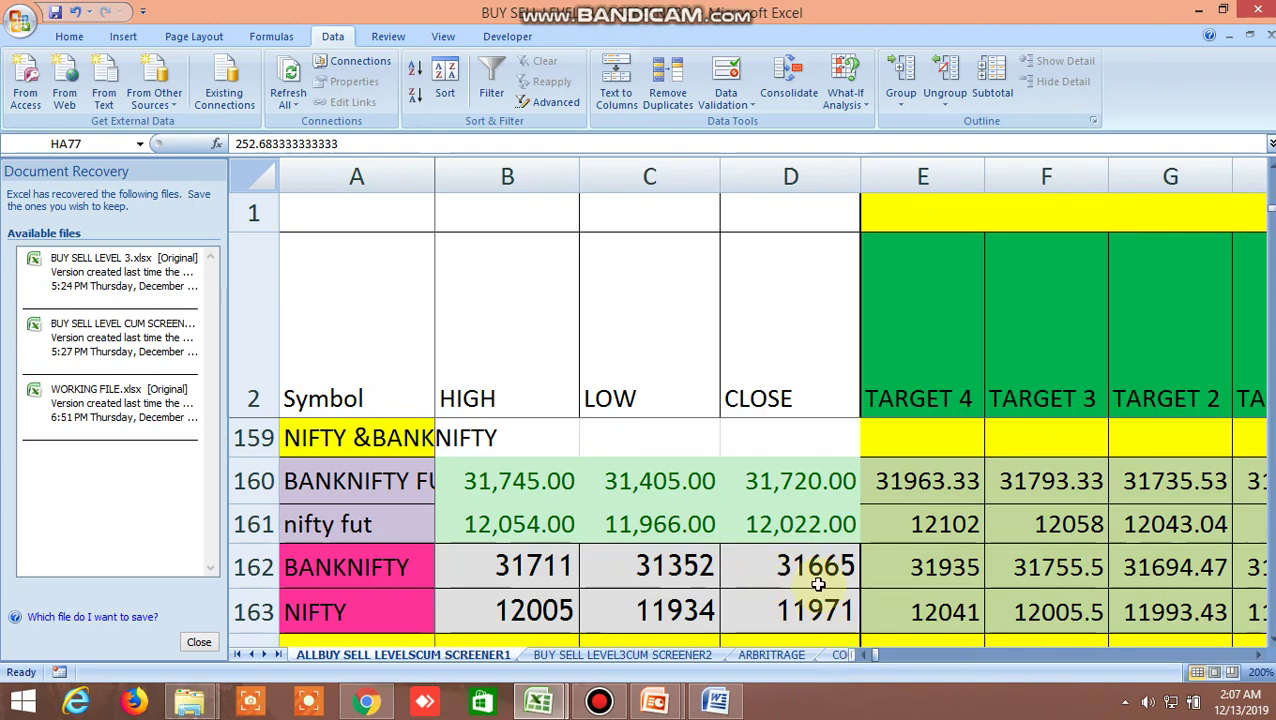
Step: Examine the commodity rows starting at CRUDEOIL across the level columns to the BOLLINGERBAND and PRICE CHANNEL columns
{"action": "scroll", "coordinate": [818, 583], "scroll_direction": "up", "scroll_amount": 3}
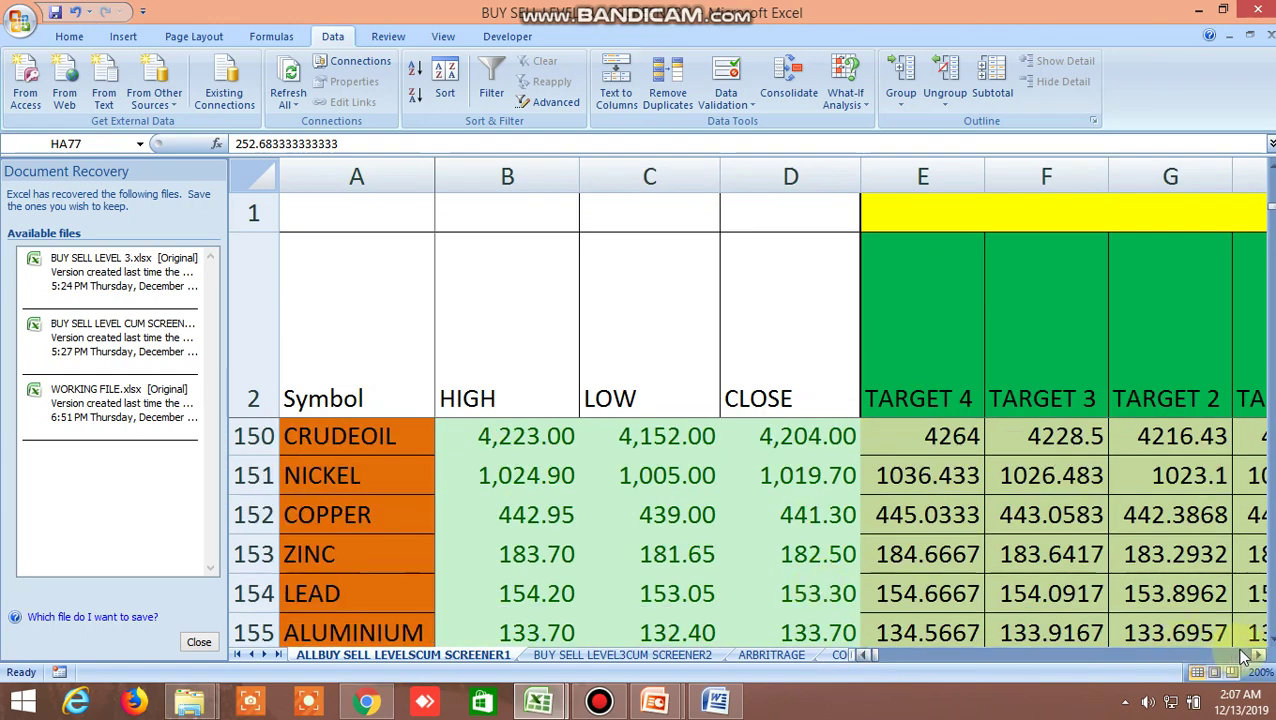
{"action": "left_click_drag", "start_coordinate": [1258, 655], "coordinate": [1258, 657]}
{"action": "left_click_drag", "start_coordinate": [864, 655], "coordinate": [864, 655]}
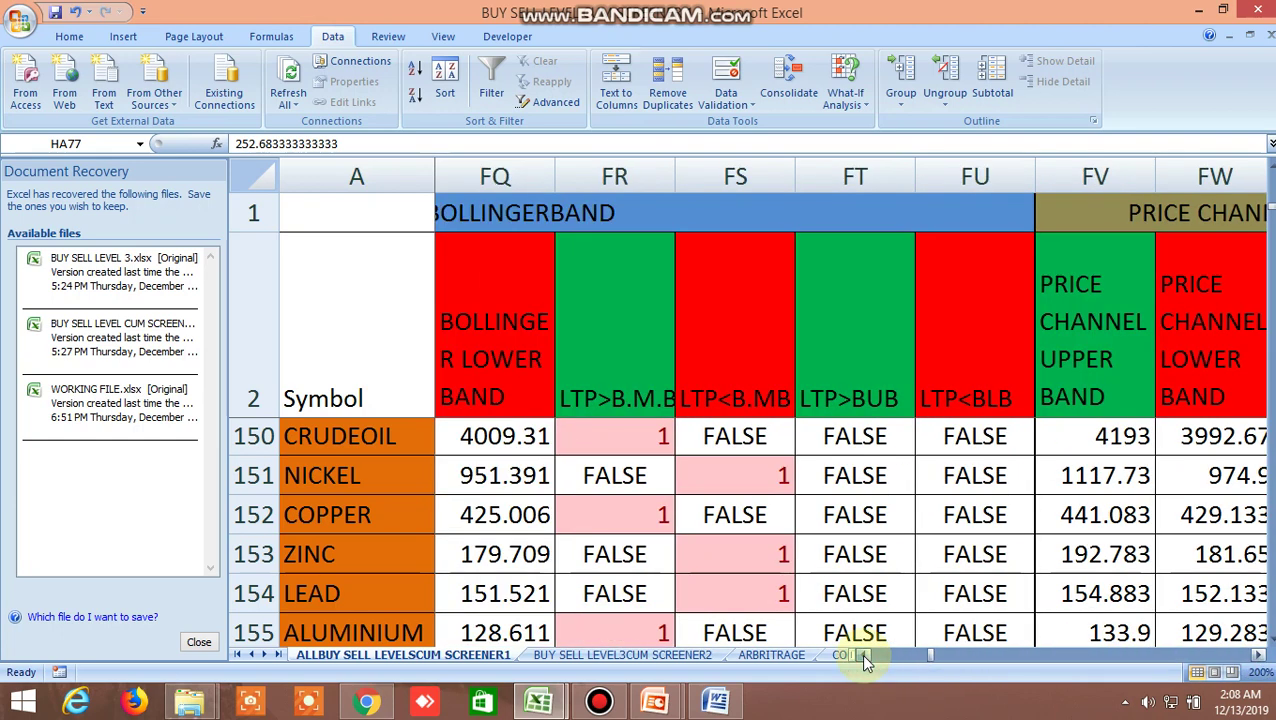
{"action": "left_click", "coordinate": [1258, 656]}
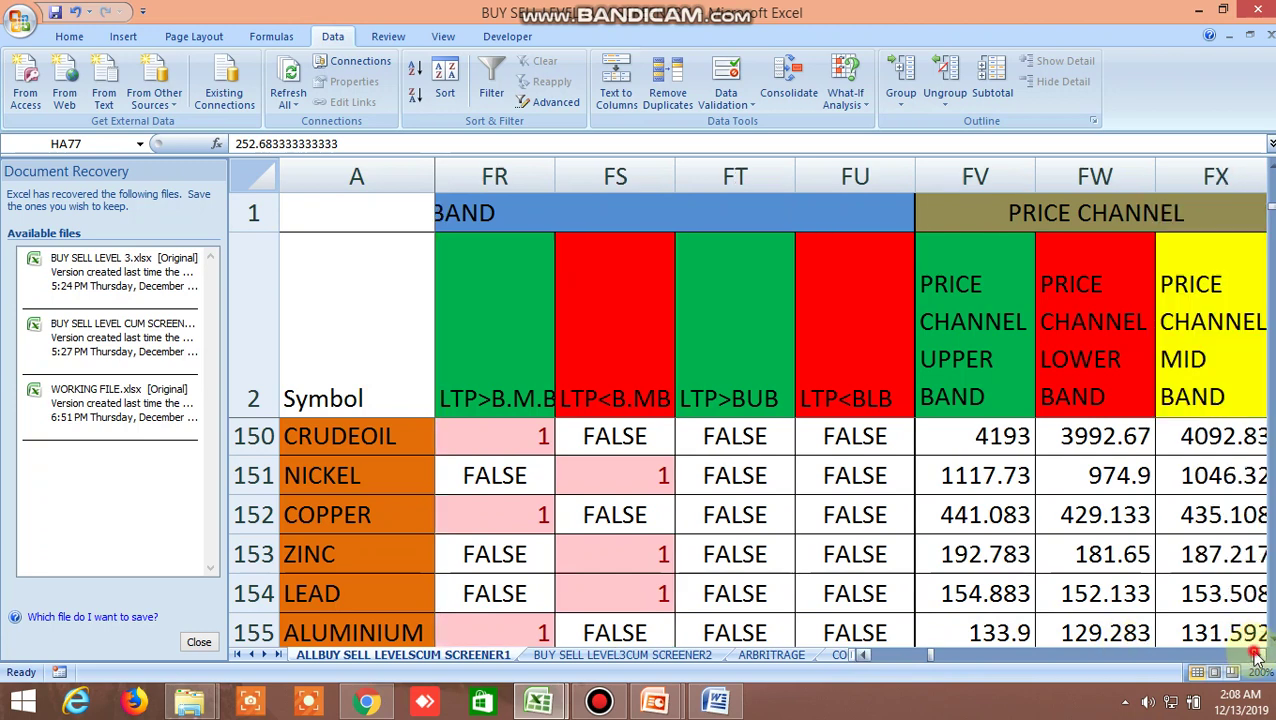
{"action": "left_click", "coordinate": [1258, 656]}
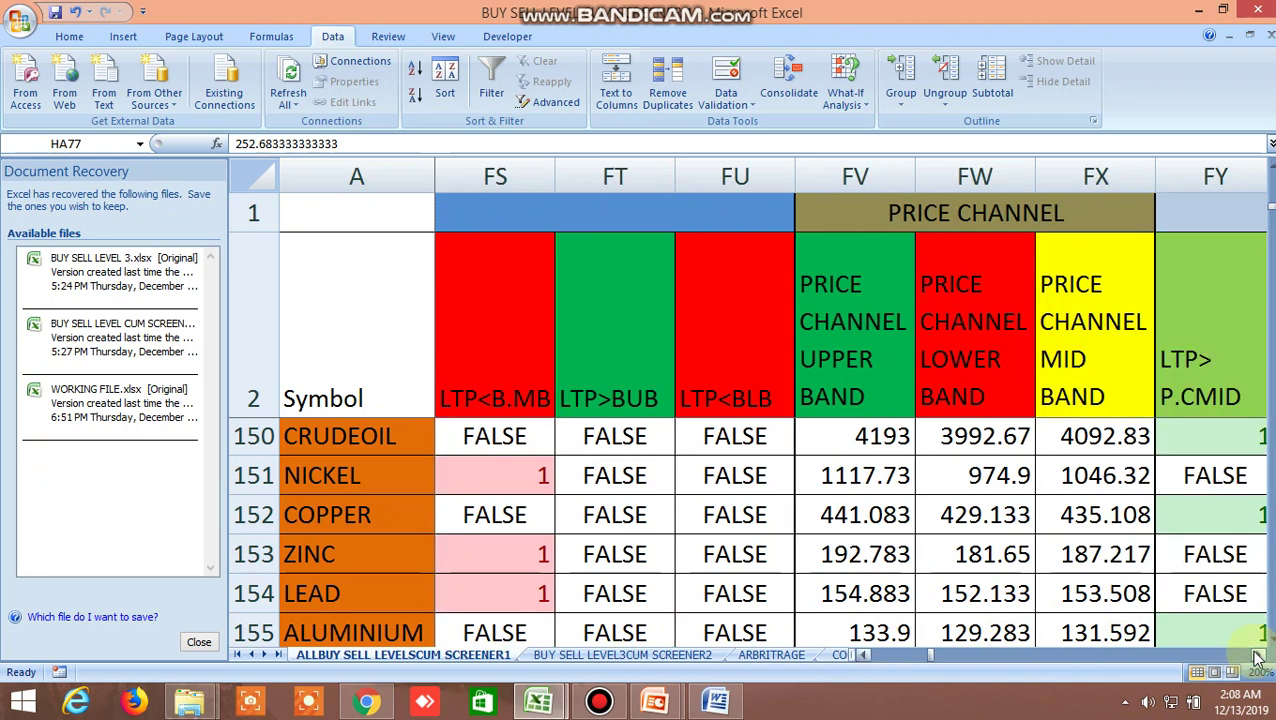
{"action": "left_click", "coordinate": [1258, 656]}
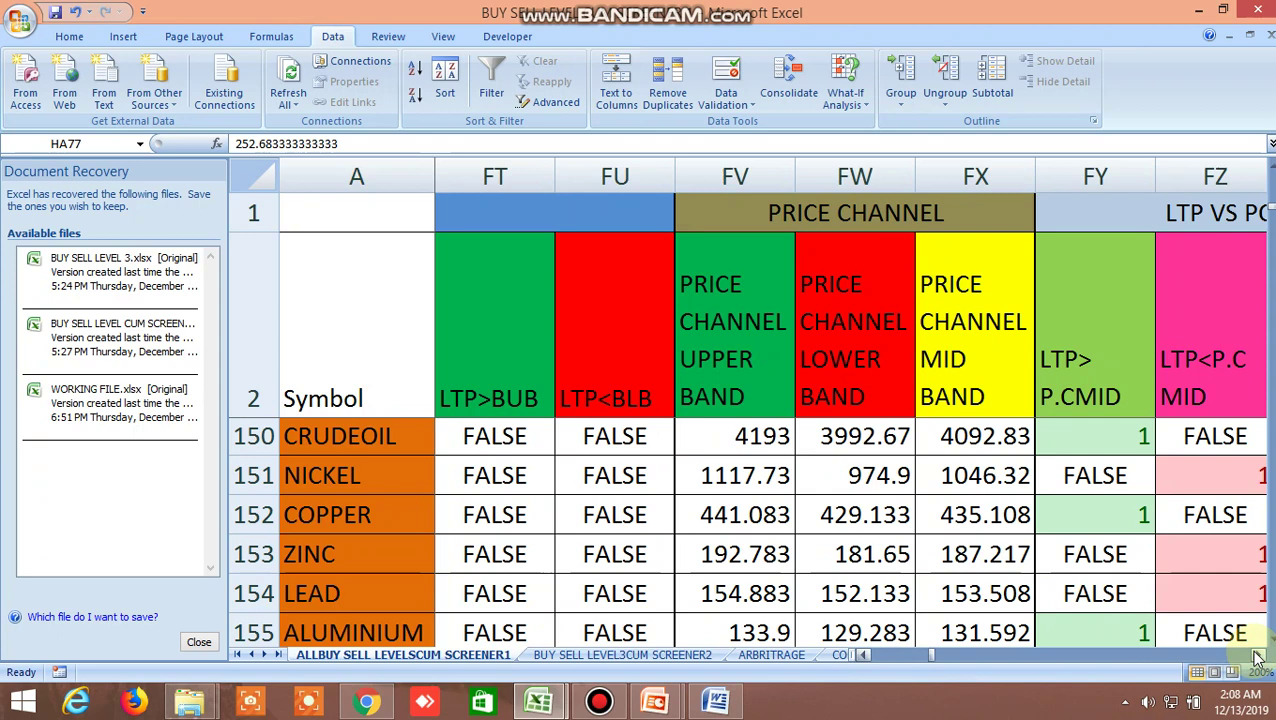
{"action": "left_click", "coordinate": [1258, 656]}
{"action": "left_click", "coordinate": [1258, 656]}
{"action": "left_click", "coordinate": [1258, 656]}
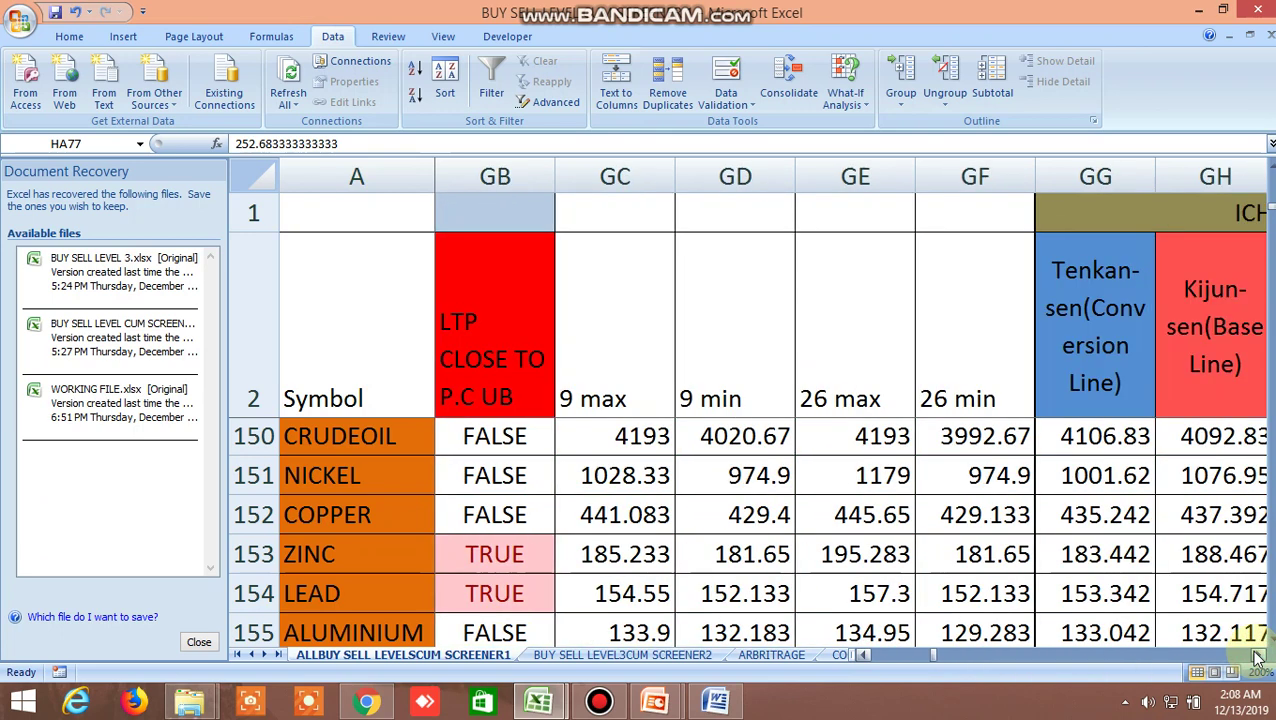
Step: Examine the commodities' Ichimoku, BULLISH/BEARISH, TIRONE LEVEL and LINEAR REGRESSION columns, finishing back at the HIGH, LOW and CLOSE columns
{"action": "left_click", "coordinate": [1258, 656]}
{"action": "left_click", "coordinate": [1258, 656]}
{"action": "left_click", "coordinate": [1258, 656]}
{"action": "left_click", "coordinate": [1258, 656]}
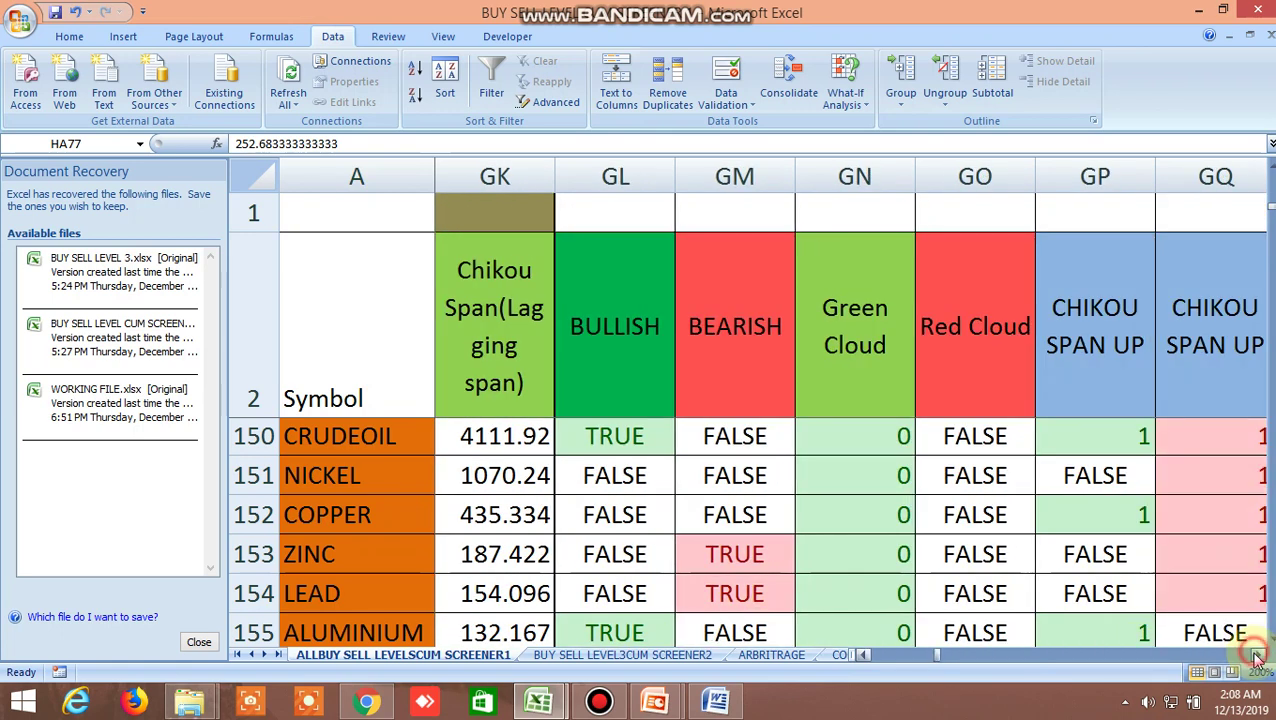
{"action": "left_click", "coordinate": [1258, 656]}
{"action": "left_click", "coordinate": [1258, 656]}
{"action": "left_click", "coordinate": [1258, 656]}
{"action": "left_click", "coordinate": [1258, 656]}
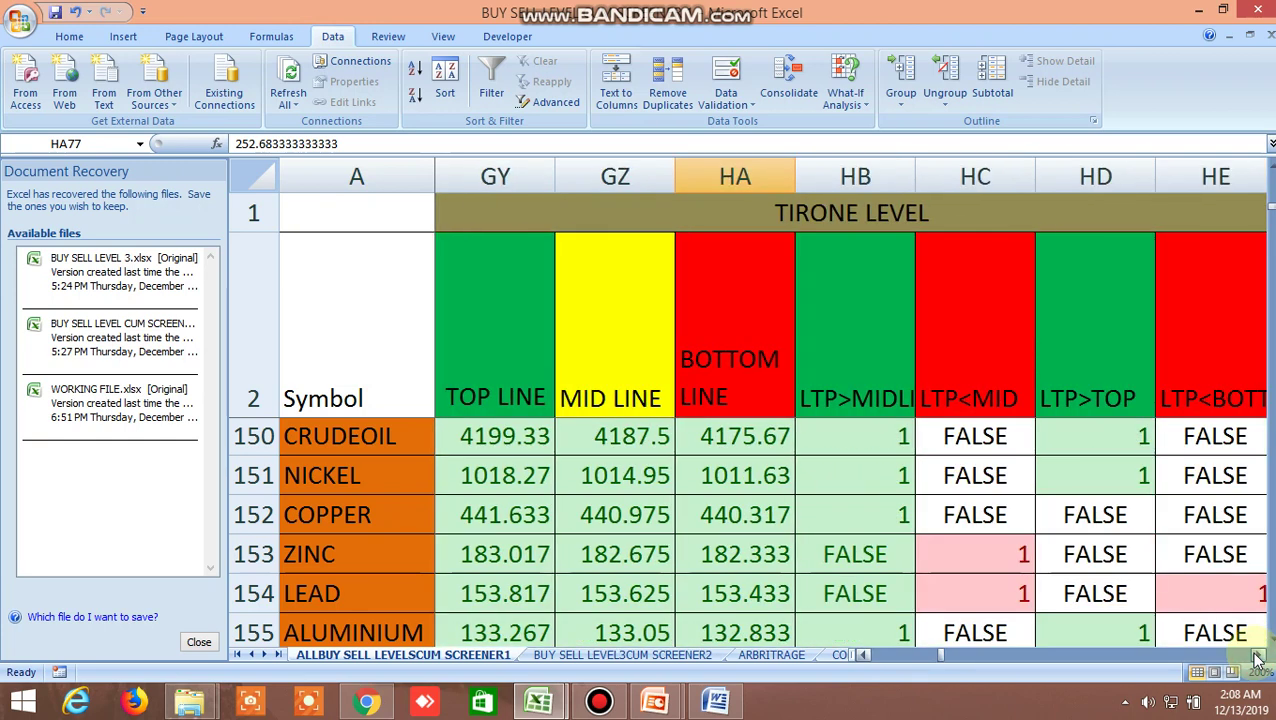
{"action": "left_click", "coordinate": [1258, 656]}
{"action": "left_click", "coordinate": [1258, 656]}
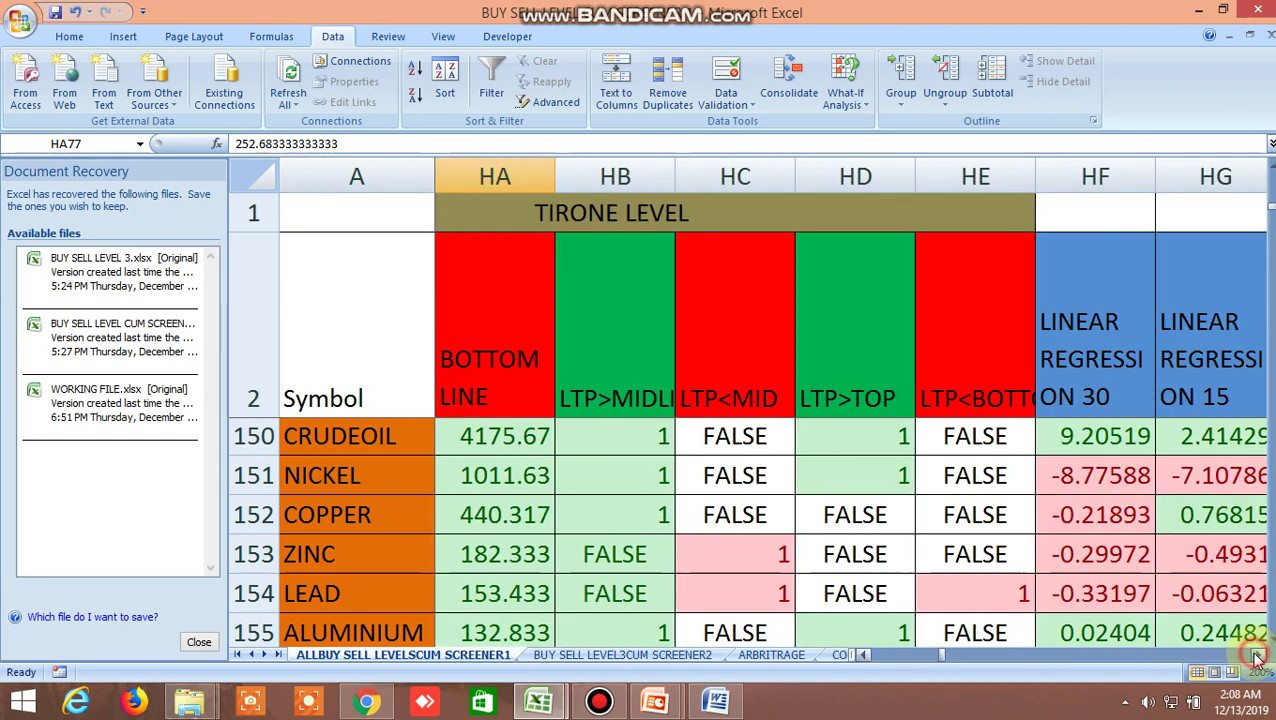
{"action": "left_click", "coordinate": [1258, 656]}
{"action": "left_click_drag", "start_coordinate": [940, 656], "coordinate": [861, 660]}
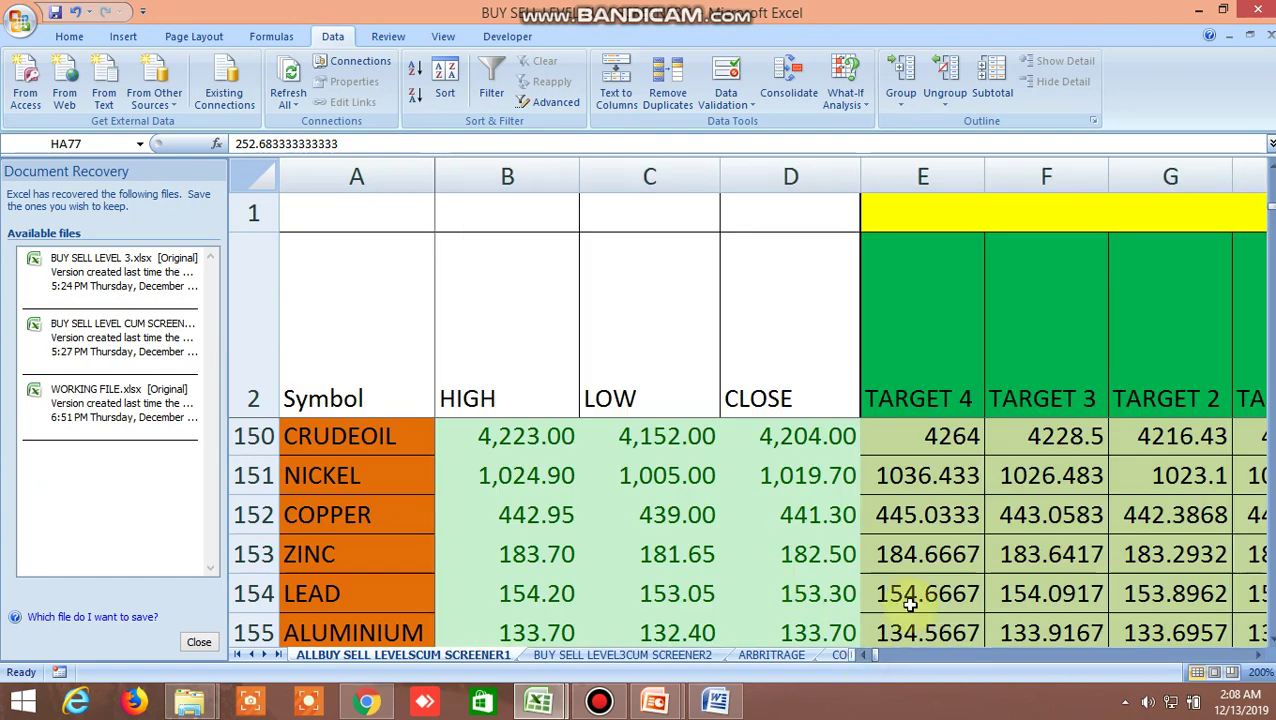
Step: Examine the ZINC to NATURAL GAS rows across all level columns as far as TIRONE LEVEL and LINEAR REGRESSION
{"action": "left_click", "coordinate": [1270, 644]}
{"action": "left_click", "coordinate": [1270, 644]}
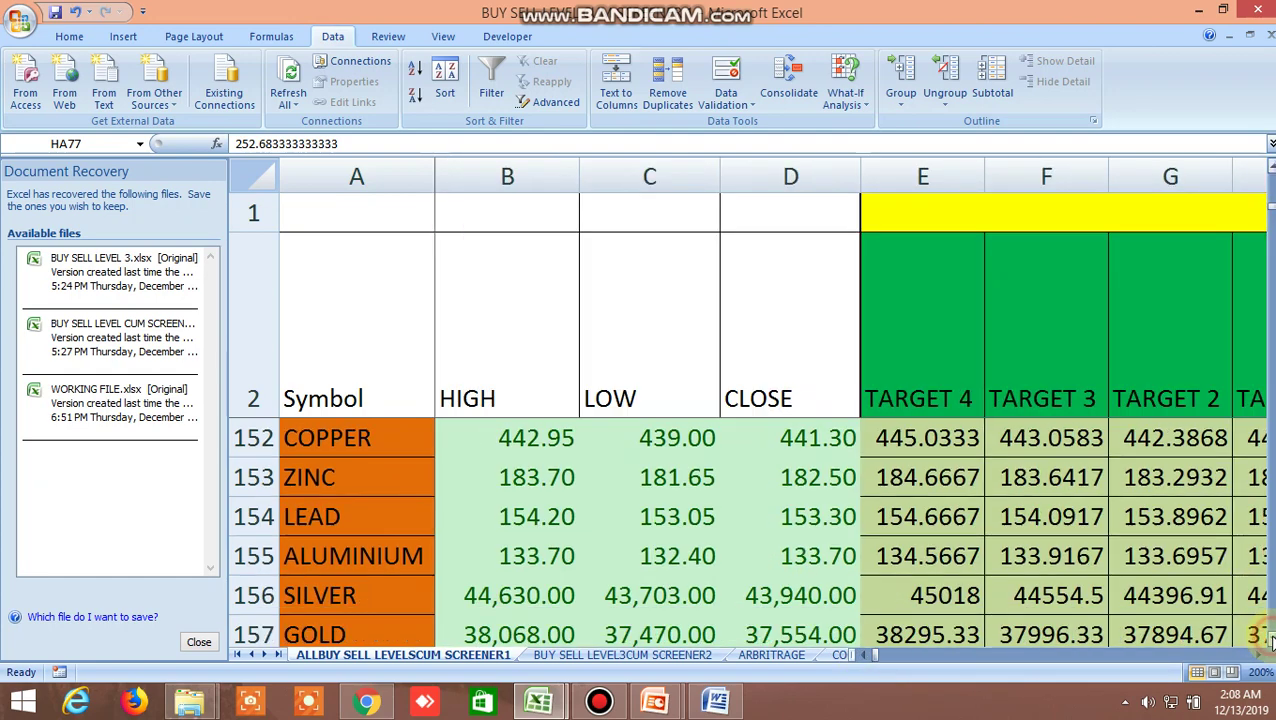
{"action": "left_click", "coordinate": [1270, 644]}
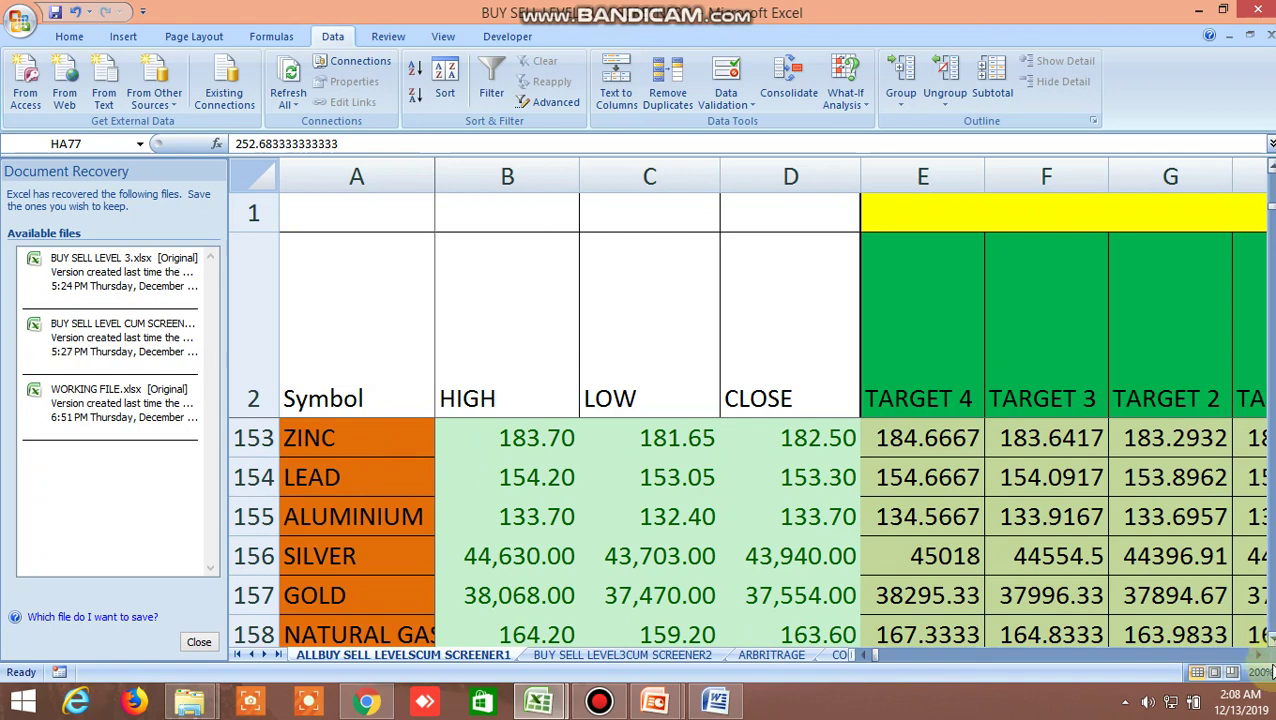
{"action": "left_click_drag", "start_coordinate": [1259, 652], "coordinate": [1259, 656]}
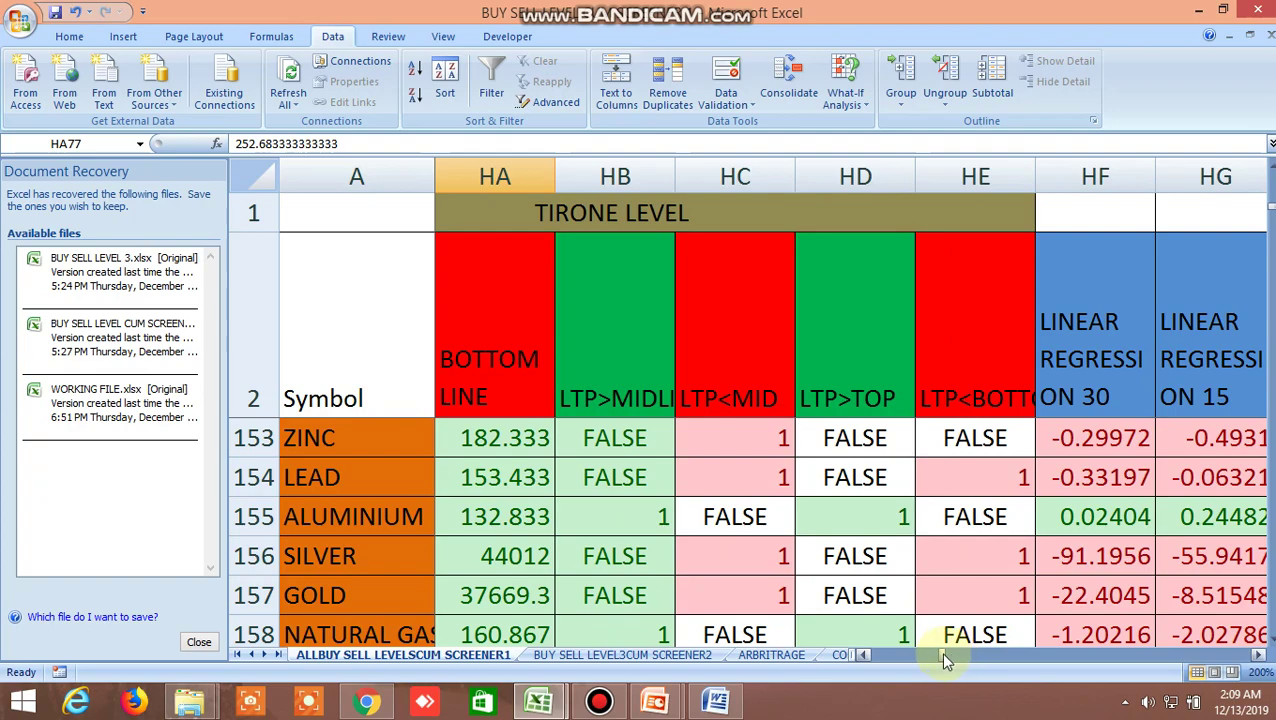
{"action": "left_click_drag", "start_coordinate": [940, 651], "coordinate": [854, 656]}
Step: Examine the FUTURES section's stock rows from HIGH, LOW and CLOSE through TYPICAL PRICE to the 5-30 MA CROSS columns
{"action": "scroll", "coordinate": [783, 593], "scroll_direction": "down", "scroll_amount": 3}
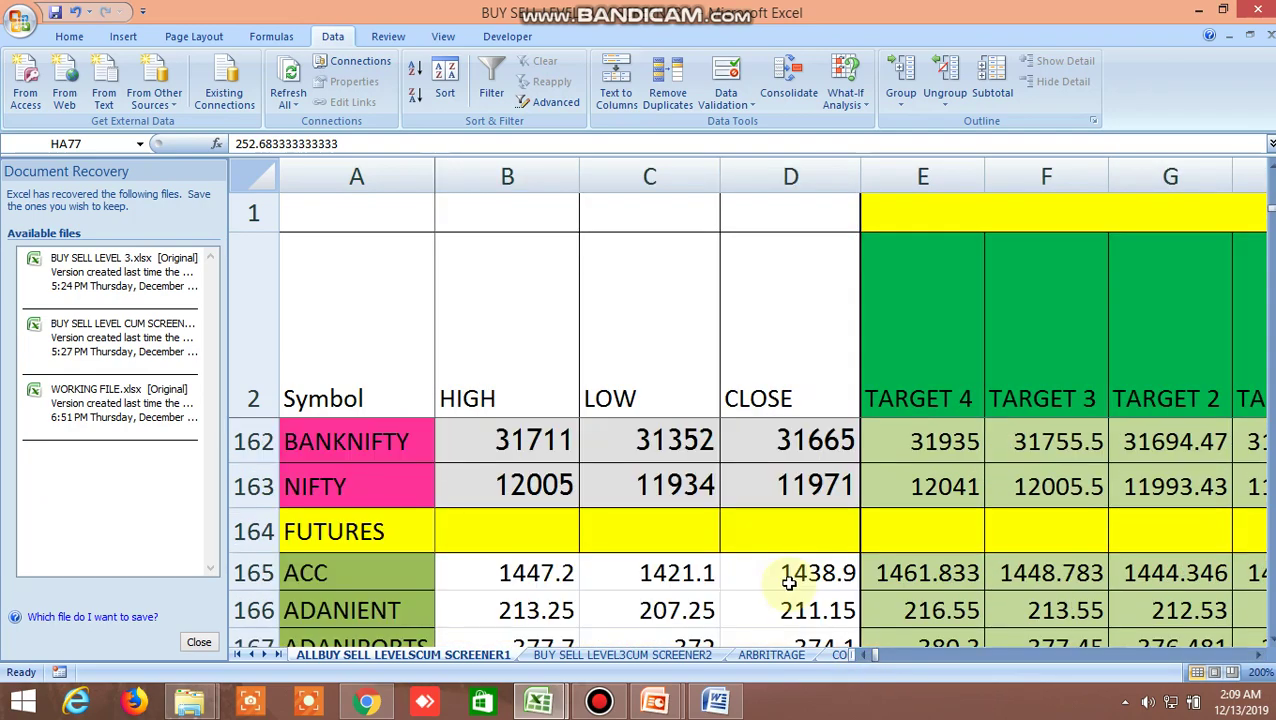
{"action": "scroll", "coordinate": [788, 582], "scroll_direction": "down", "scroll_amount": 7}
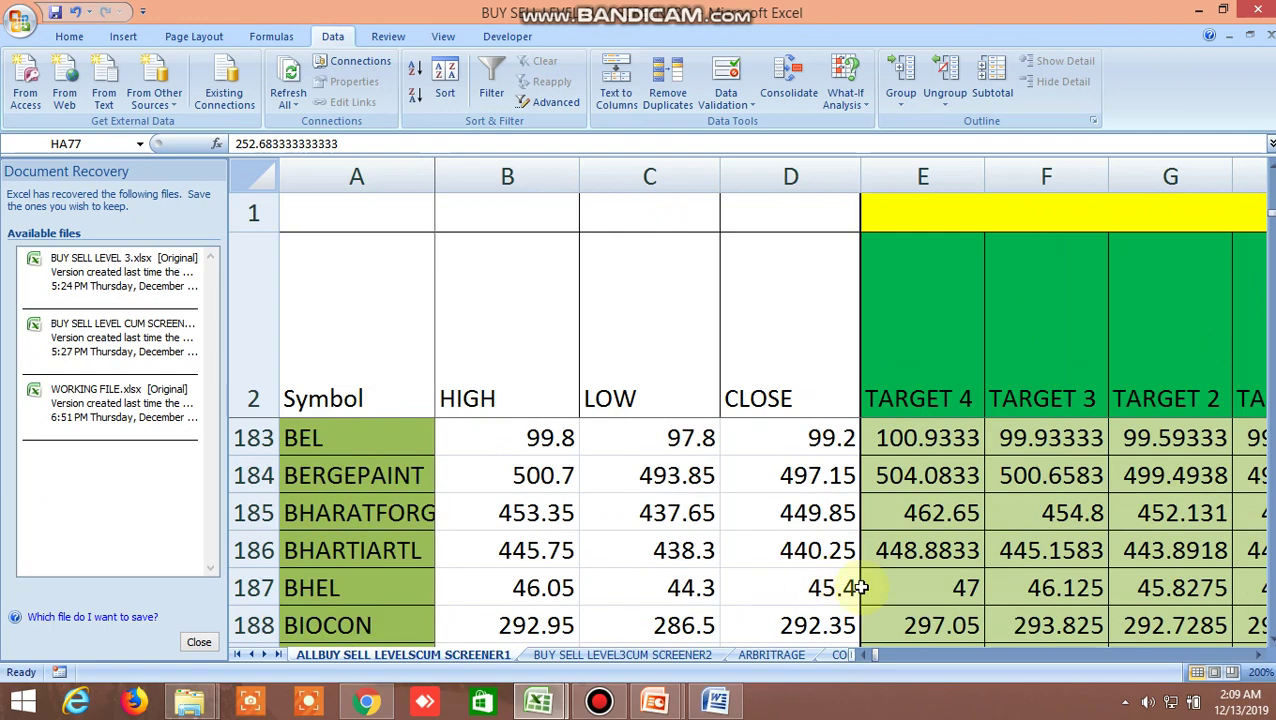
{"action": "left_click", "coordinate": [1258, 655]}
{"action": "left_click_drag", "start_coordinate": [1258, 655], "coordinate": [1258, 655]}
{"action": "left_click", "coordinate": [1258, 657]}
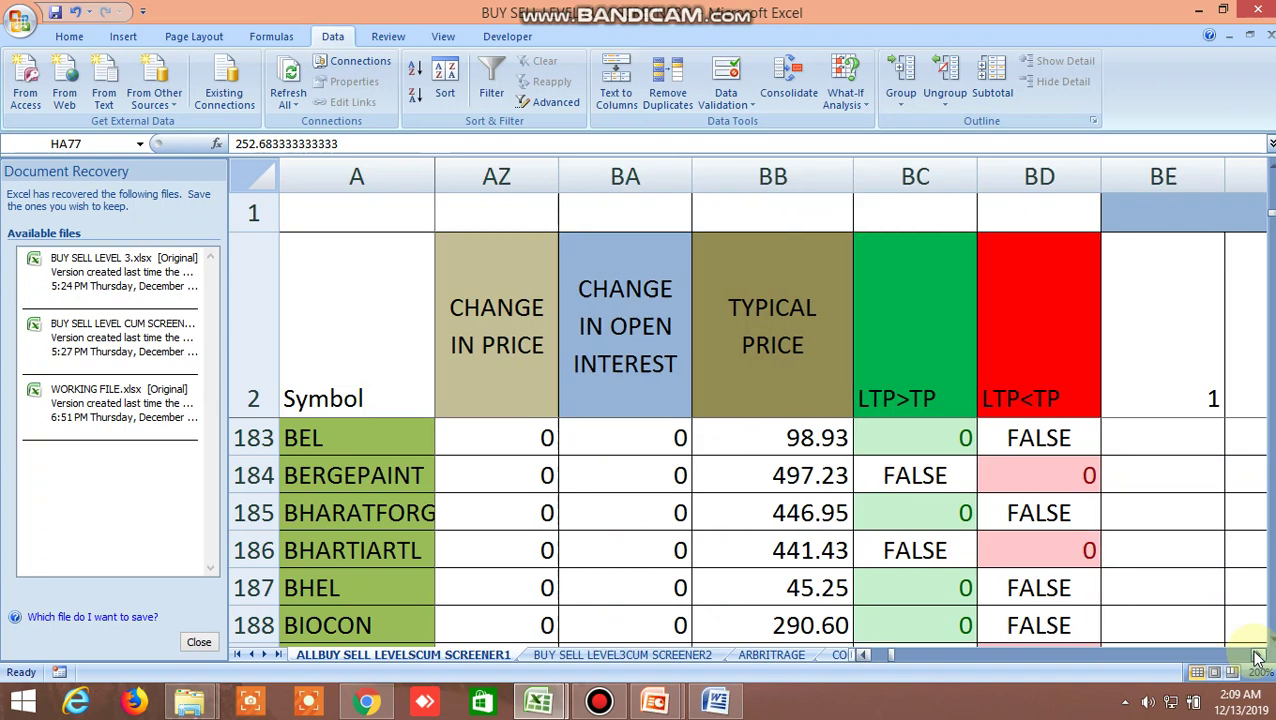
{"action": "left_click", "coordinate": [1258, 657]}
{"action": "left_click_drag", "start_coordinate": [1258, 657], "coordinate": [1256, 655]}
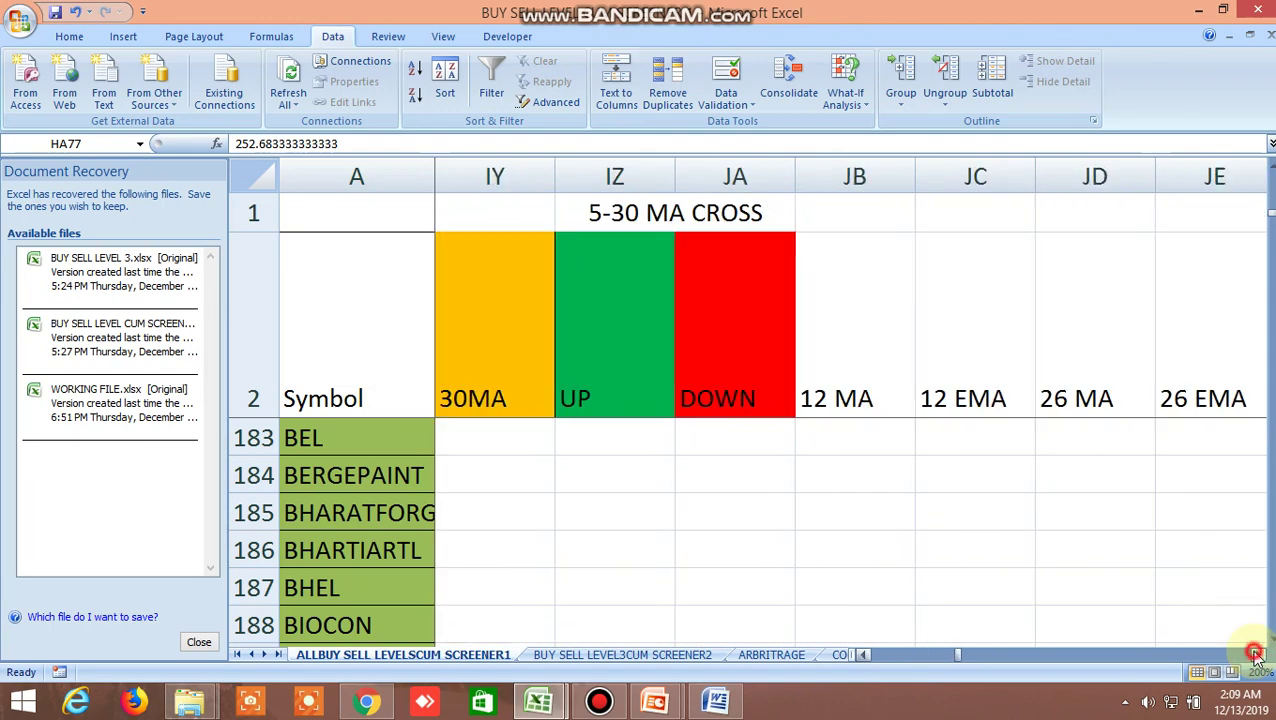
{"action": "left_click_drag", "start_coordinate": [955, 657], "coordinate": [869, 657]}
{"action": "scroll", "coordinate": [831, 550], "scroll_direction": "down", "scroll_amount": 4}
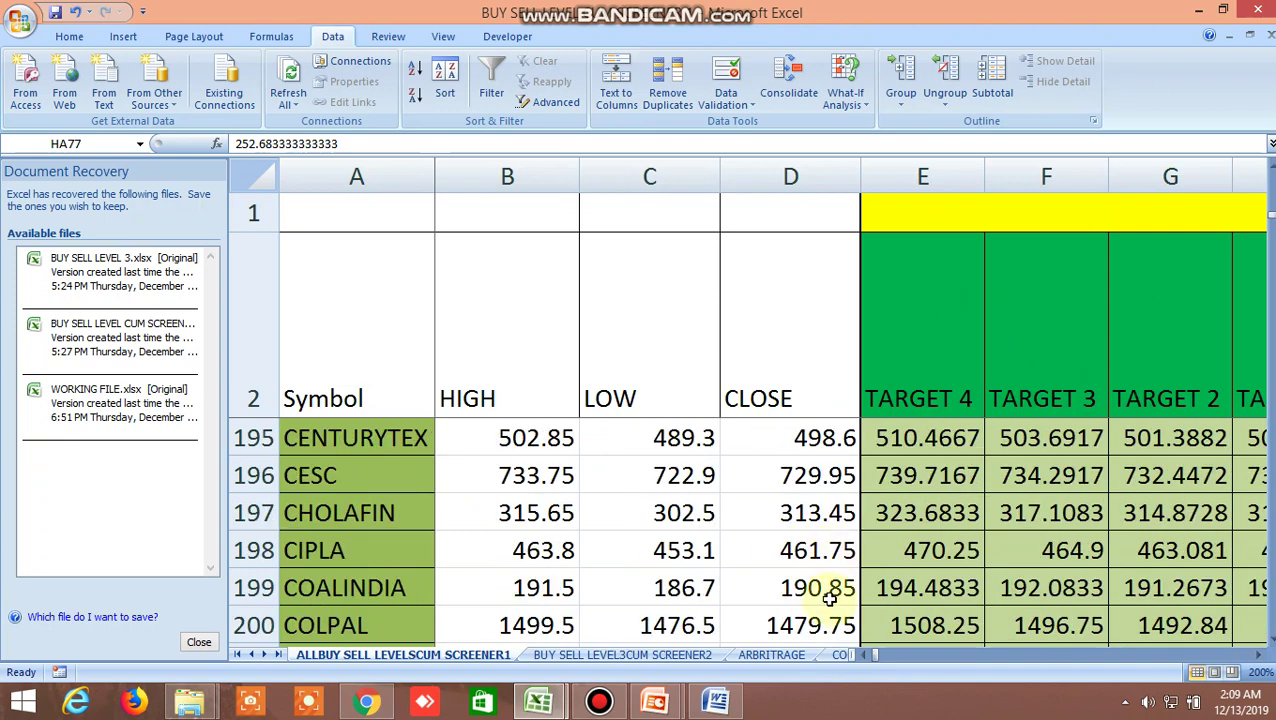